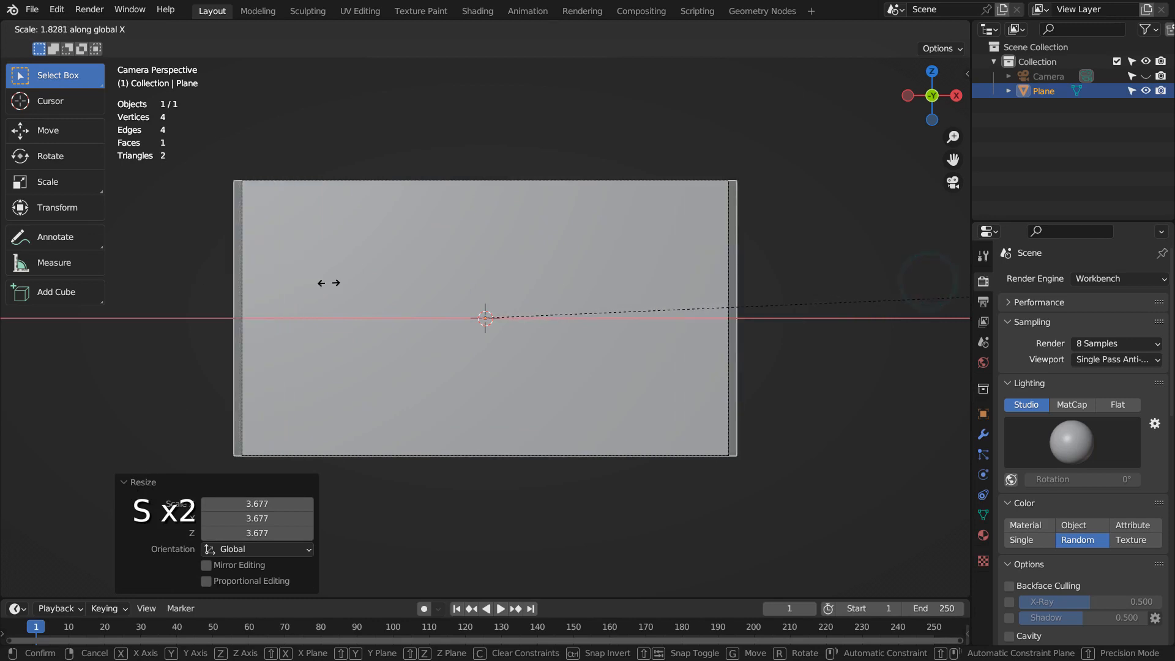
# - Stretch the plane along the global X axis to a widescreen shape and switch to the Texture Paint workspace
pyautogui.click(307, 278)
pyautogui.click(397, 8)
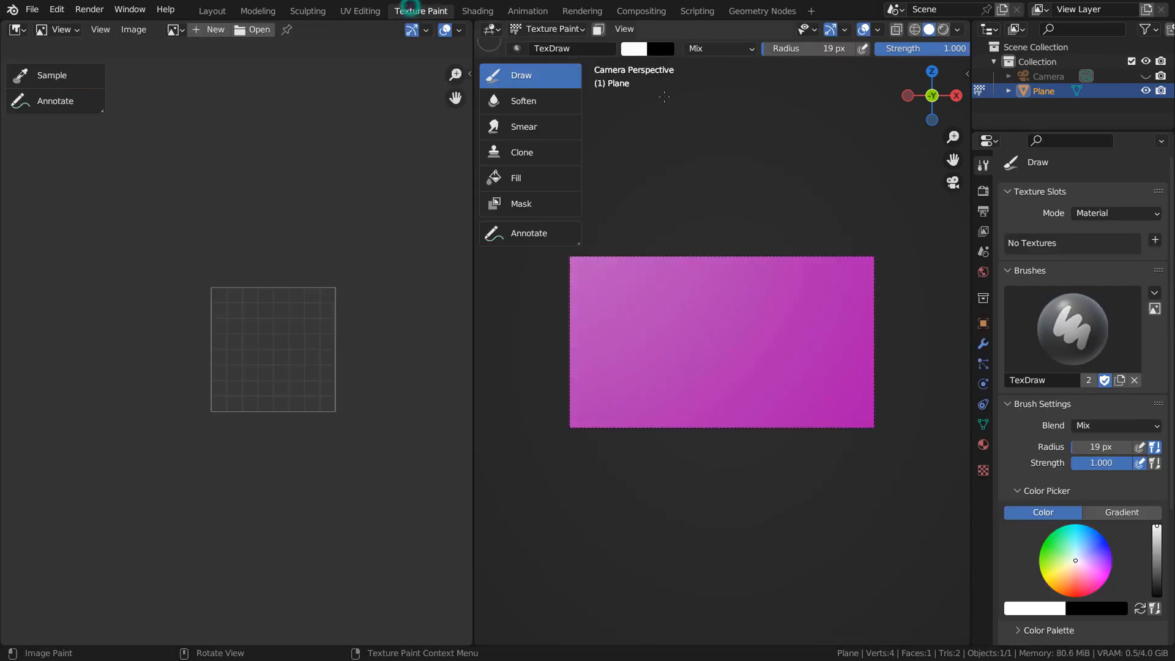
# - Restart the Screencast Keys display for the paint viewport
pyautogui.press('n')
pyautogui.click(962, 177)
pyautogui.click(831, 67)
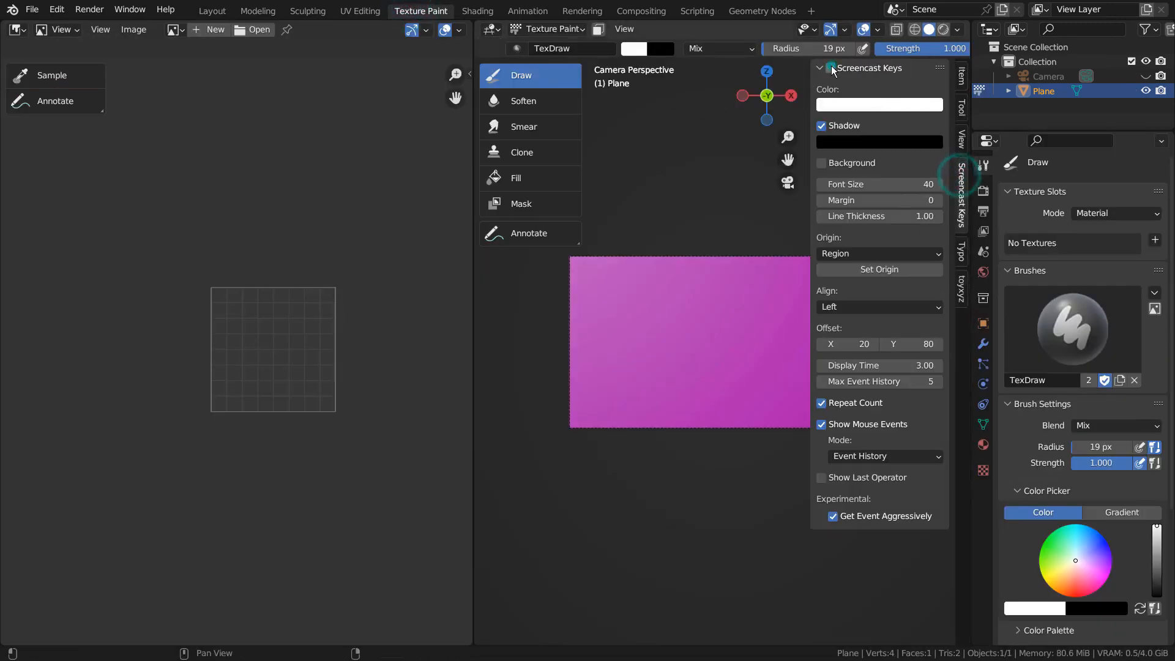
pyautogui.click(834, 67)
pyautogui.press('n')
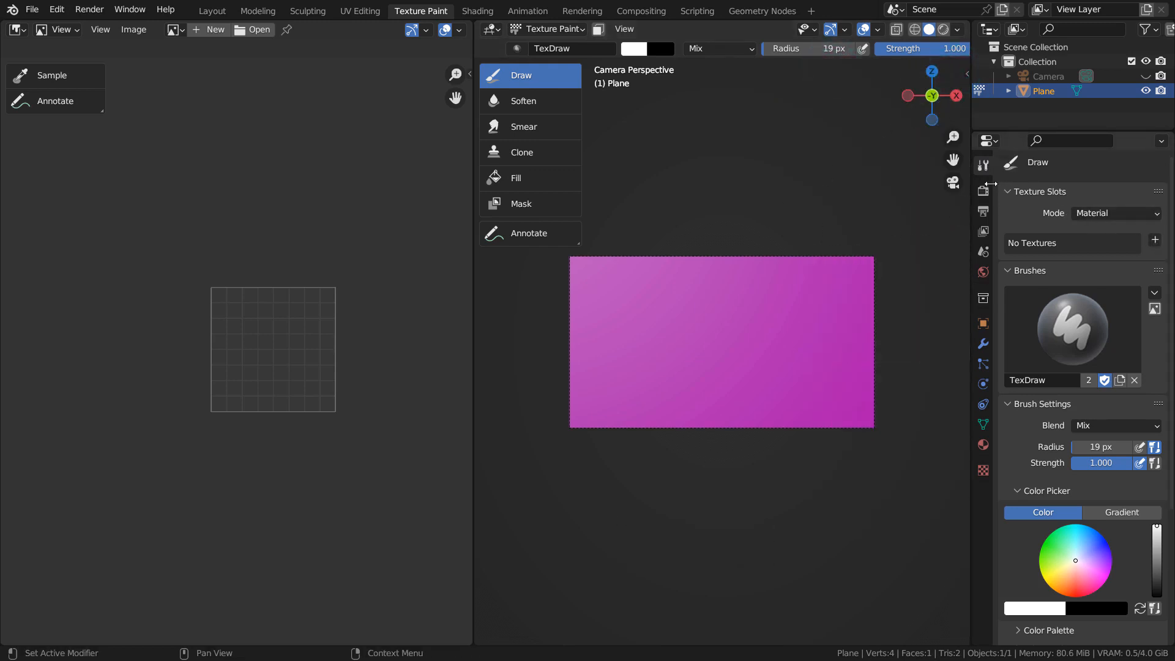
# - Add a Base Color paint slot to the plane with a blank 1024 × 1024 px image
pyautogui.click(987, 188)
pyautogui.click(987, 188)
pyautogui.click(986, 163)
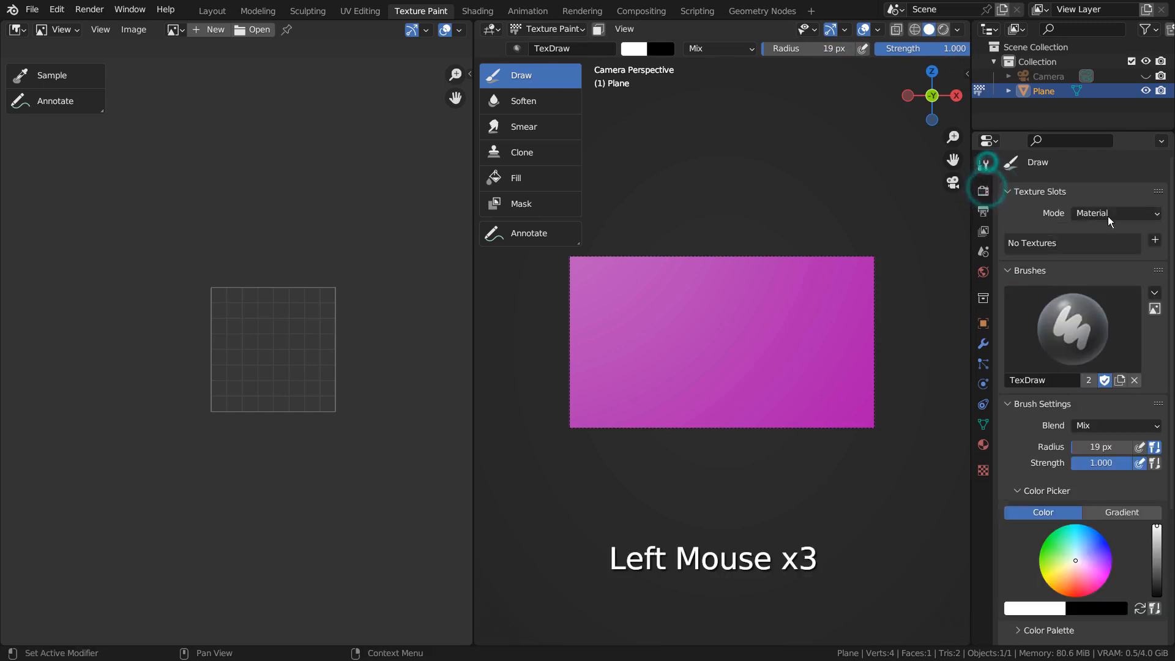
pyautogui.click(1154, 240)
pyautogui.click(1080, 256)
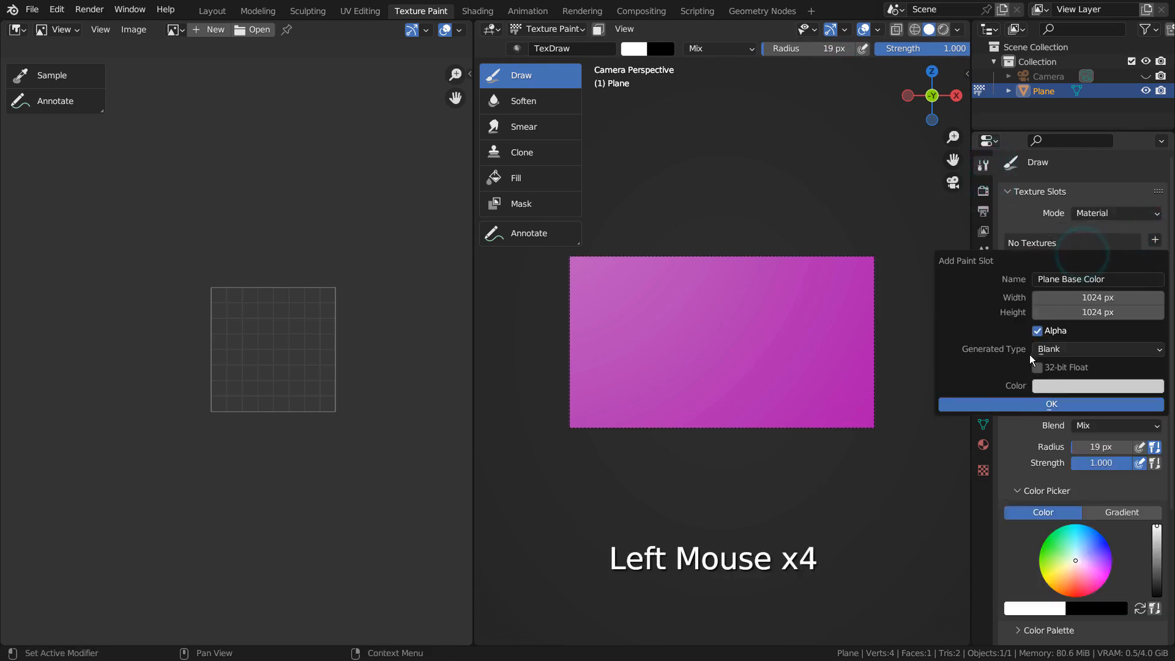
pyautogui.click(1016, 404)
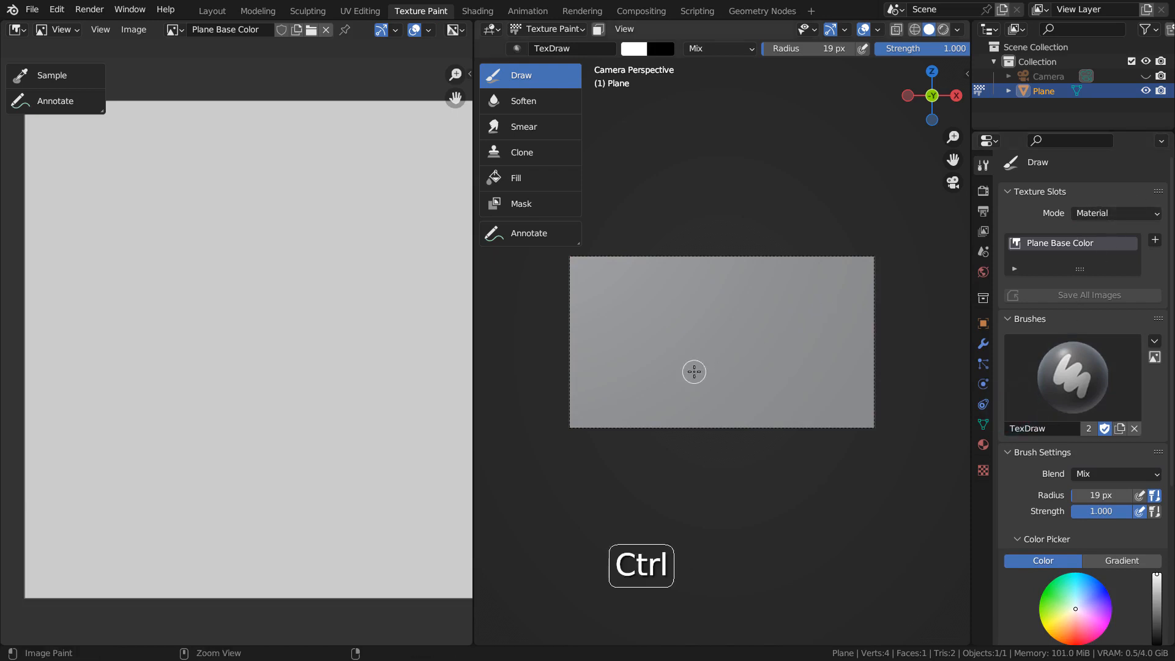
# - Maximize the viewport and paint a white outline of a person's torso, arms, neck and head on the plane with the 19 px brush
pyautogui.hotkey('ctrl', 'space')
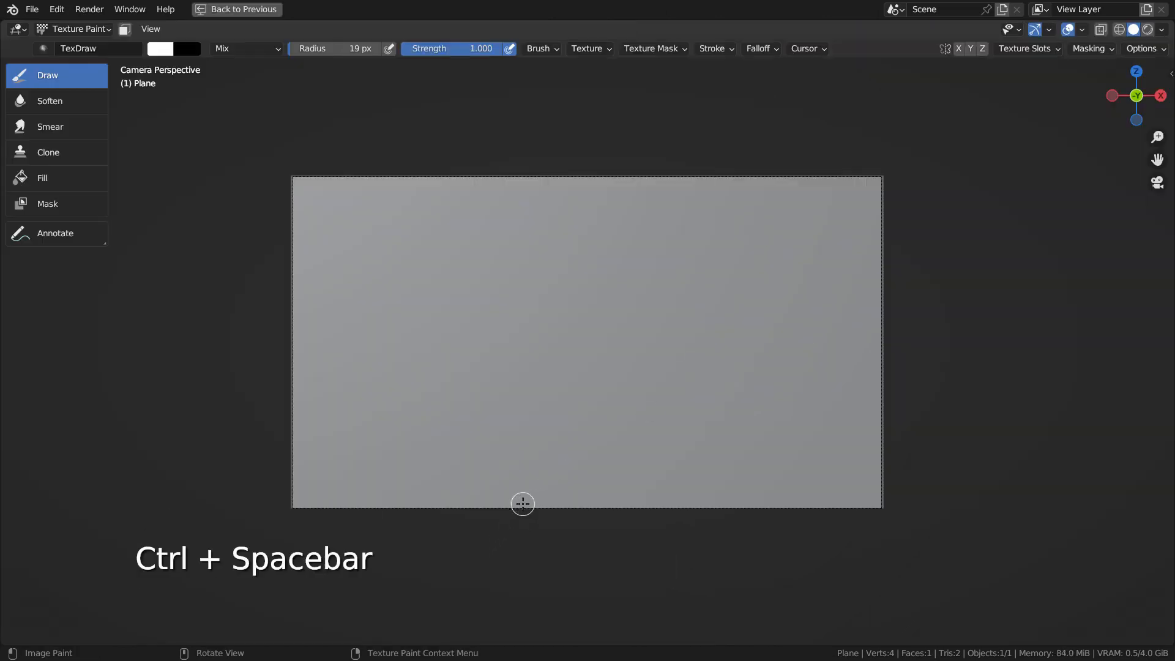
pyautogui.moveTo(522, 509)
pyautogui.mouseDown()
pyautogui.moveTo(527, 353)
pyautogui.moveTo(605, 333)
pyautogui.moveTo(631, 344)
pyautogui.moveTo(645, 388)
pyautogui.moveTo(662, 519)
pyautogui.mouseUp()
pyautogui.moveTo(630, 339)
pyautogui.mouseDown()
pyautogui.moveTo(681, 361)
pyautogui.moveTo(721, 514)
pyautogui.mouseUp()
pyautogui.click(652, 419)
pyautogui.moveTo(652, 420); pyautogui.dragTo(697, 514)
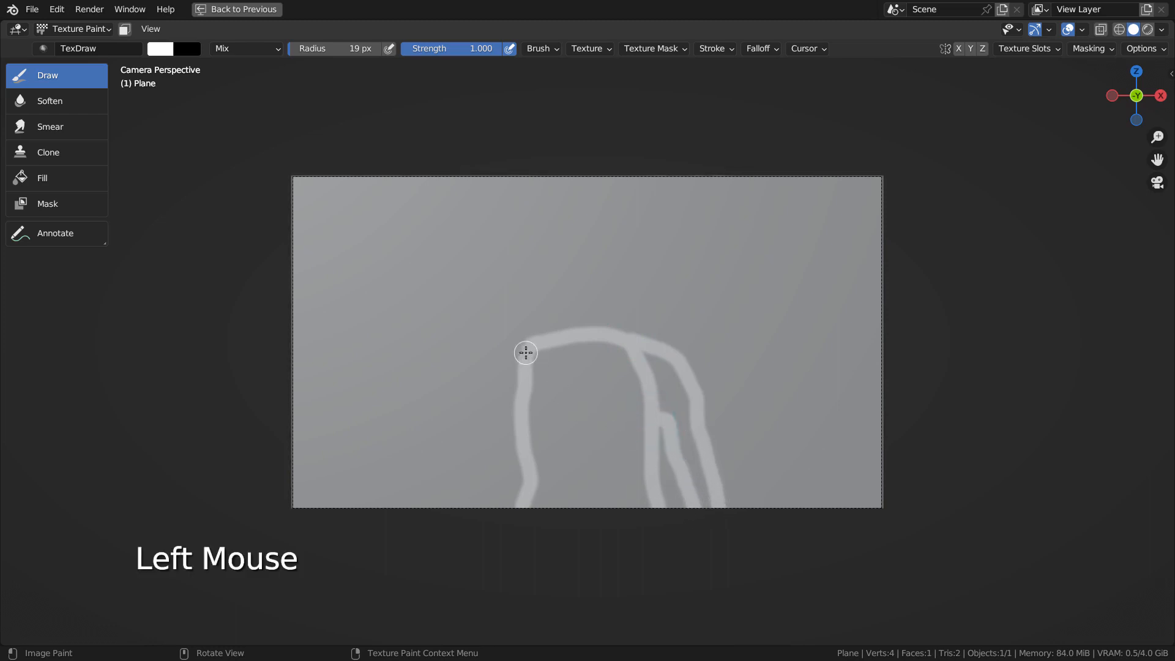
pyautogui.moveTo(524, 346)
pyautogui.mouseDown()
pyautogui.moveTo(472, 388)
pyautogui.moveTo(469, 512)
pyautogui.mouseUp()
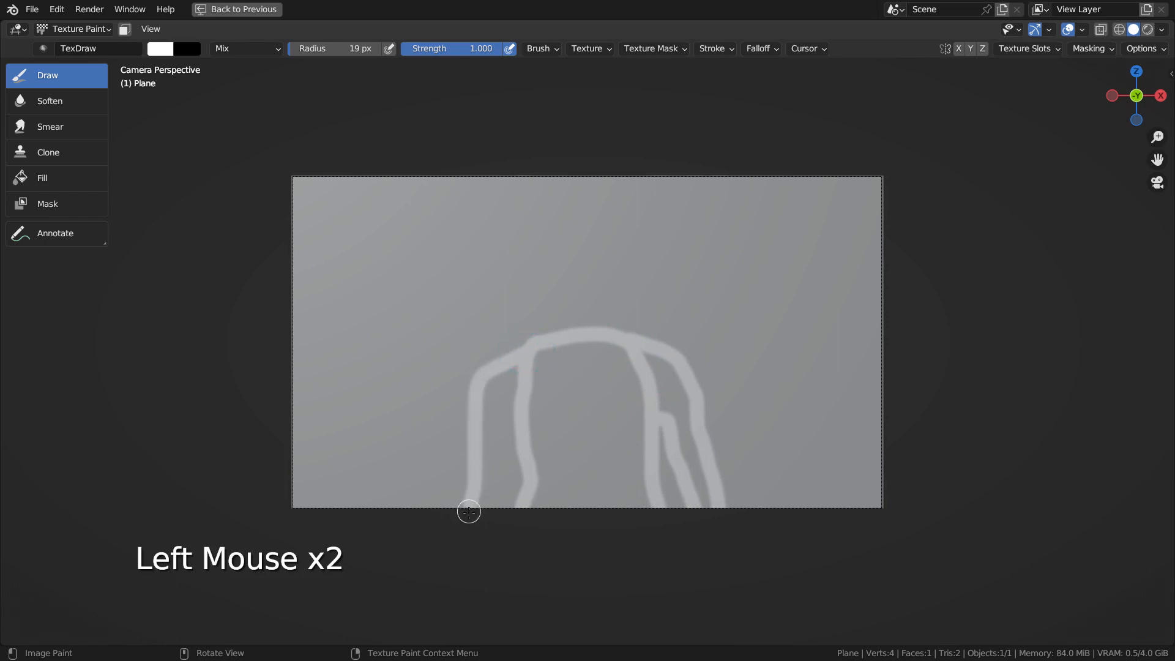
pyautogui.moveTo(521, 410)
pyautogui.mouseDown()
pyautogui.moveTo(504, 432)
pyautogui.moveTo(494, 517)
pyautogui.mouseUp()
pyautogui.moveTo(477, 377); pyautogui.dragTo(461, 503)
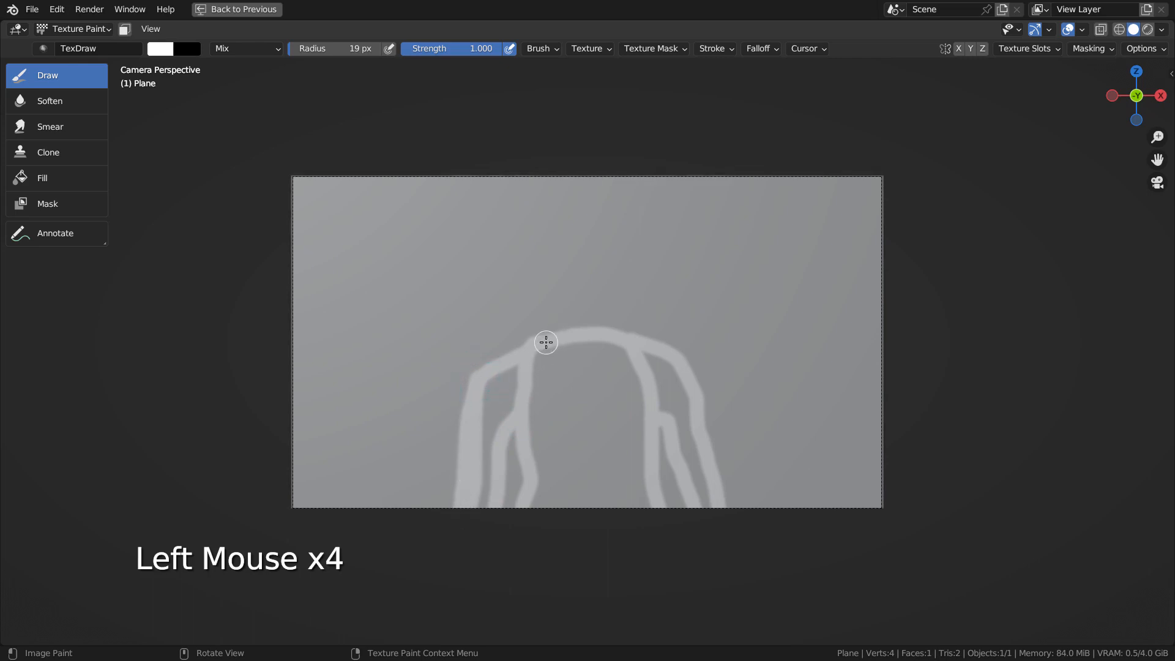
pyautogui.moveTo(546, 342)
pyautogui.mouseDown()
pyautogui.moveTo(580, 301)
pyautogui.moveTo(573, 325)
pyautogui.moveTo(540, 234)
pyautogui.moveTo(580, 218)
pyautogui.moveTo(609, 245)
pyautogui.moveTo(611, 281)
pyautogui.moveTo(584, 312)
pyautogui.mouseUp()
pyautogui.click(615, 335)
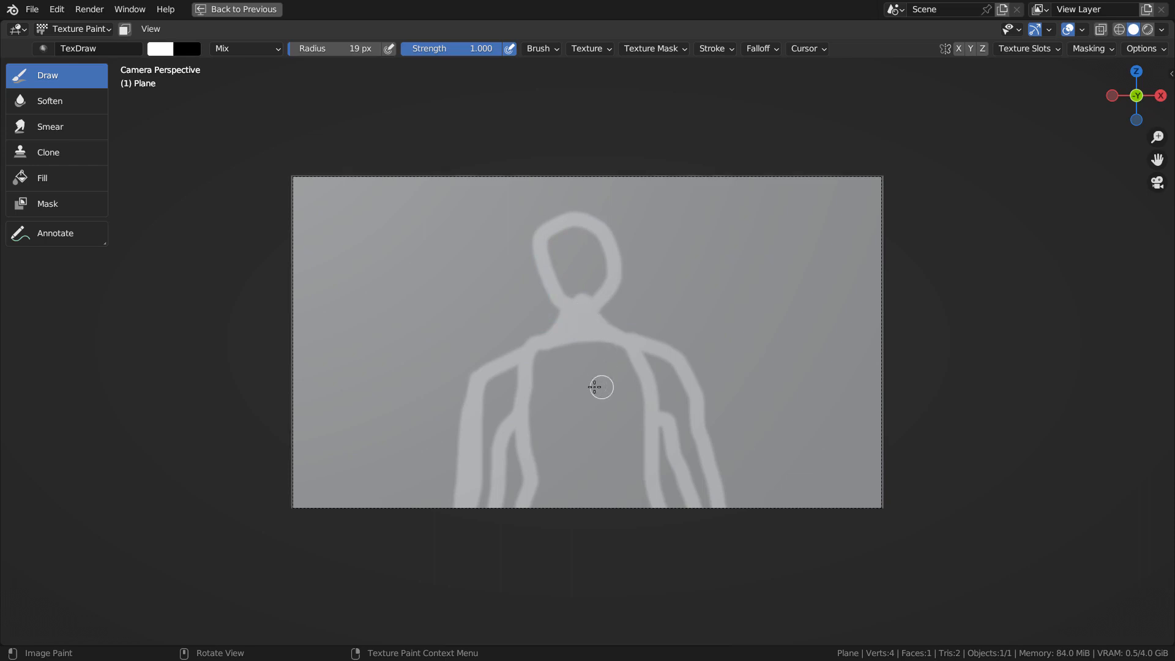
# - Enlarge the brush to about 71 px and fill the figure's torso and head with white
pyautogui.moveTo(490, 380)
pyautogui.mouseDown()
pyautogui.moveTo(543, 349)
pyautogui.moveTo(630, 346)
pyautogui.moveTo(535, 351)
pyautogui.moveTo(526, 384)
pyautogui.moveTo(575, 368)
pyautogui.moveTo(568, 416)
pyautogui.moveTo(553, 412)
pyautogui.moveTo(556, 402)
pyautogui.moveTo(553, 501)
pyautogui.moveTo(589, 481)
pyautogui.moveTo(603, 490)
pyautogui.moveTo(624, 388)
pyautogui.moveTo(623, 451)
pyautogui.moveTo(603, 446)
pyautogui.mouseUp()
pyautogui.press(']')
pyautogui.press(']')
pyautogui.press(']')
pyautogui.press(']')
pyautogui.press(']')
pyautogui.press(']')
pyautogui.press(']')
pyautogui.moveTo(577, 271)
pyautogui.mouseDown()
pyautogui.moveTo(574, 256)
pyautogui.moveTo(584, 277)
pyautogui.moveTo(570, 240)
pyautogui.mouseUp()
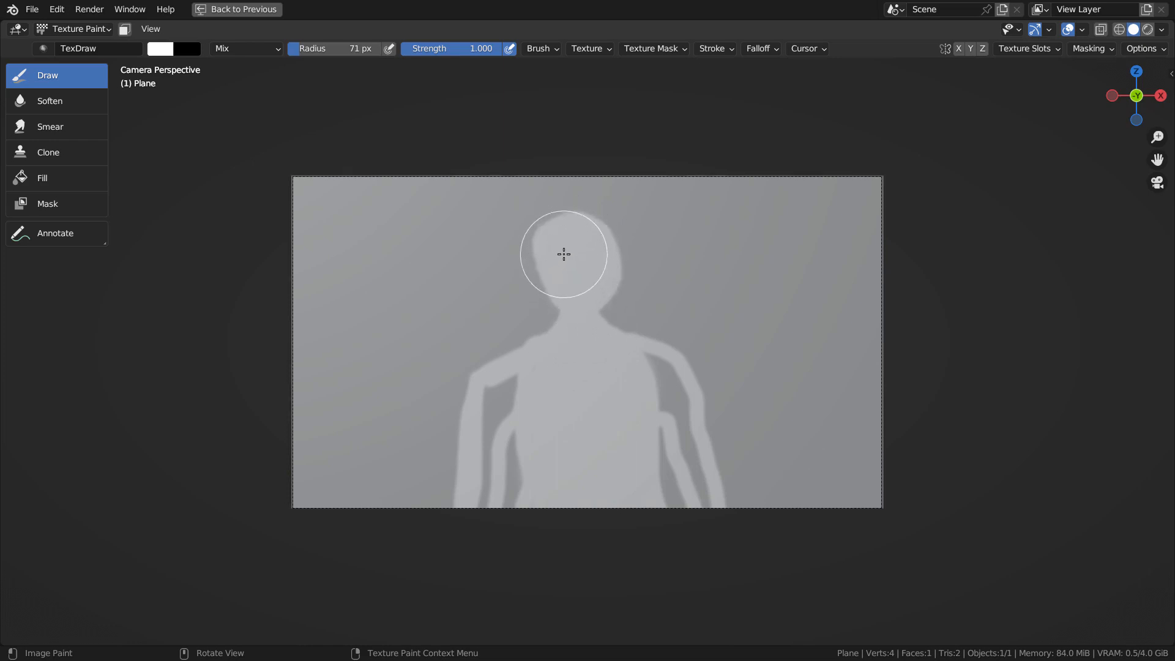
# - Reduce the brush to about 36 px and fill both of the figure's arms with white
pyautogui.press(']')
pyautogui.press('[')
pyautogui.press('[')
pyautogui.press('[')
pyautogui.press('[')
pyautogui.moveTo(522, 387)
pyautogui.mouseDown()
pyautogui.moveTo(494, 397)
pyautogui.moveTo(506, 386)
pyautogui.moveTo(475, 443)
pyautogui.moveTo(485, 500)
pyautogui.mouseUp()
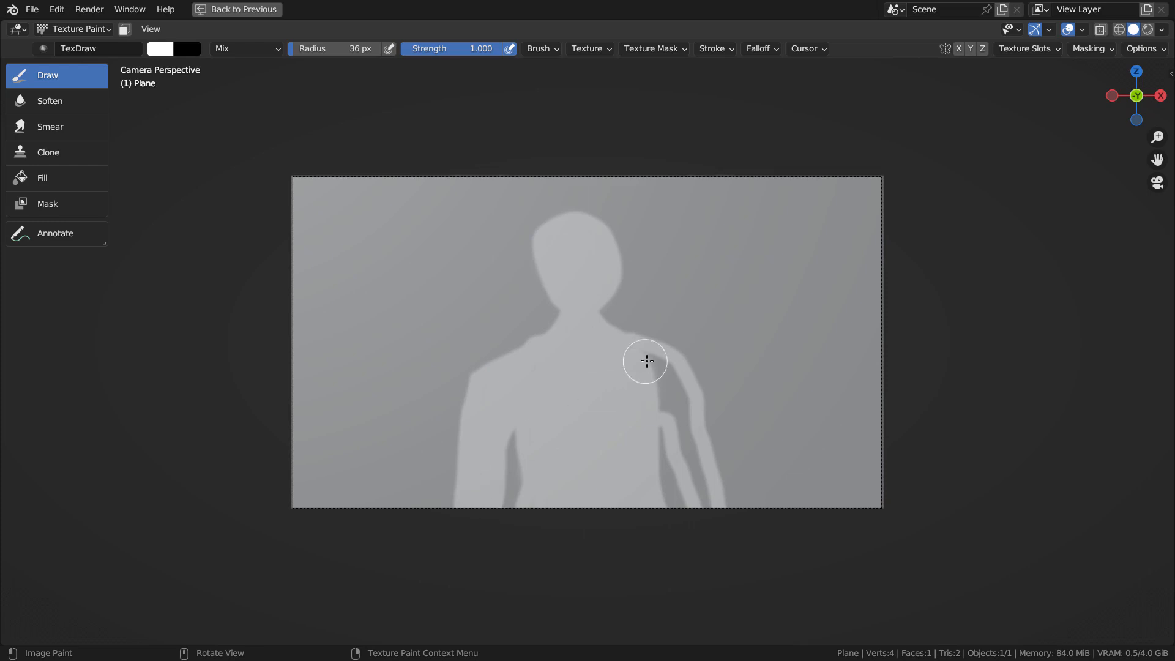
pyautogui.moveTo(637, 361)
pyautogui.mouseDown()
pyautogui.moveTo(663, 396)
pyautogui.moveTo(663, 386)
pyautogui.moveTo(680, 396)
pyautogui.moveTo(664, 375)
pyautogui.moveTo(722, 530)
pyautogui.mouseUp()
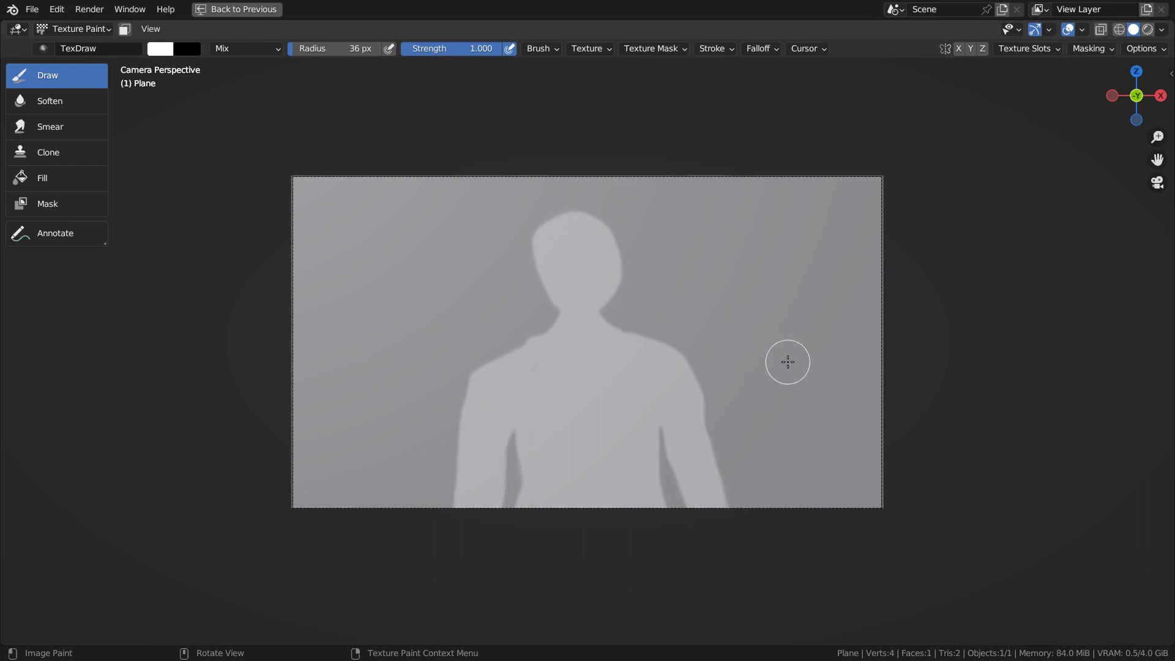
# - Return to the Layout workspace, set the render engine to Eevee and render the image
pyautogui.hotkey('ctrl', 'space')
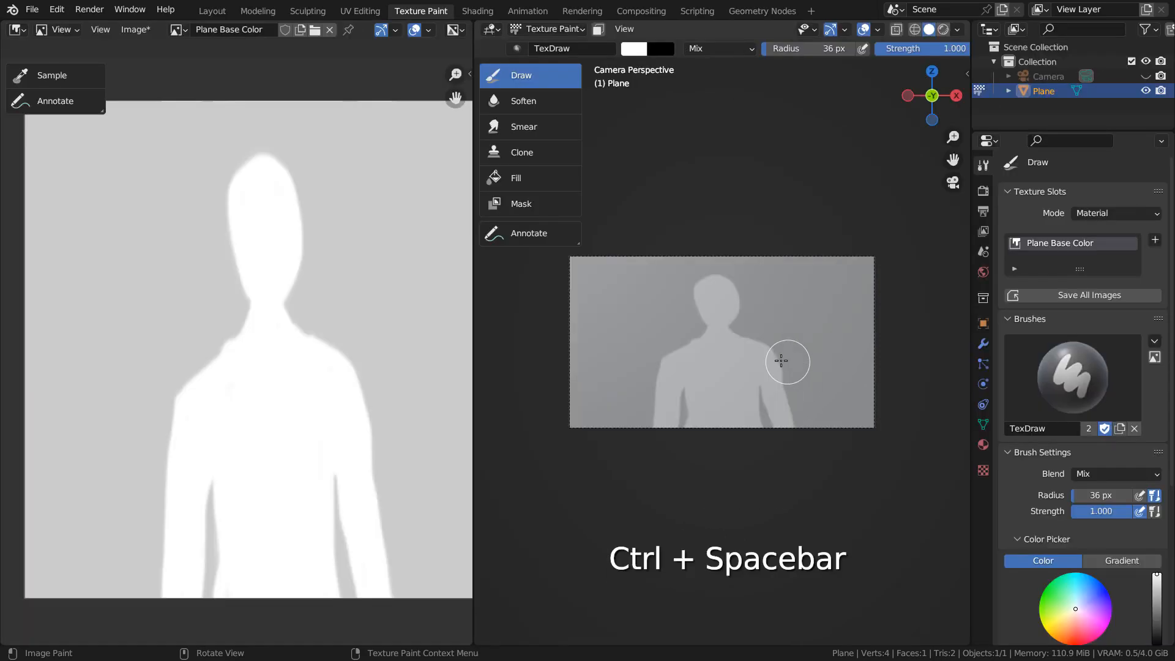
pyautogui.click(216, 12)
pyautogui.click(1126, 278)
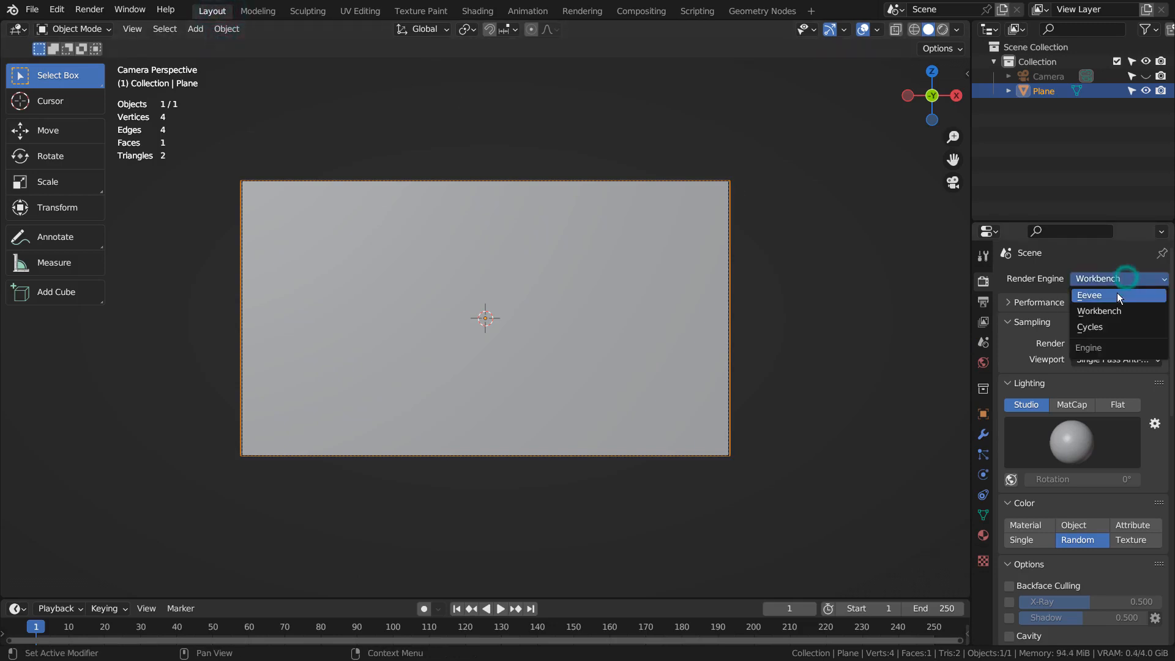
pyautogui.click(1118, 293)
pyautogui.press('F12')
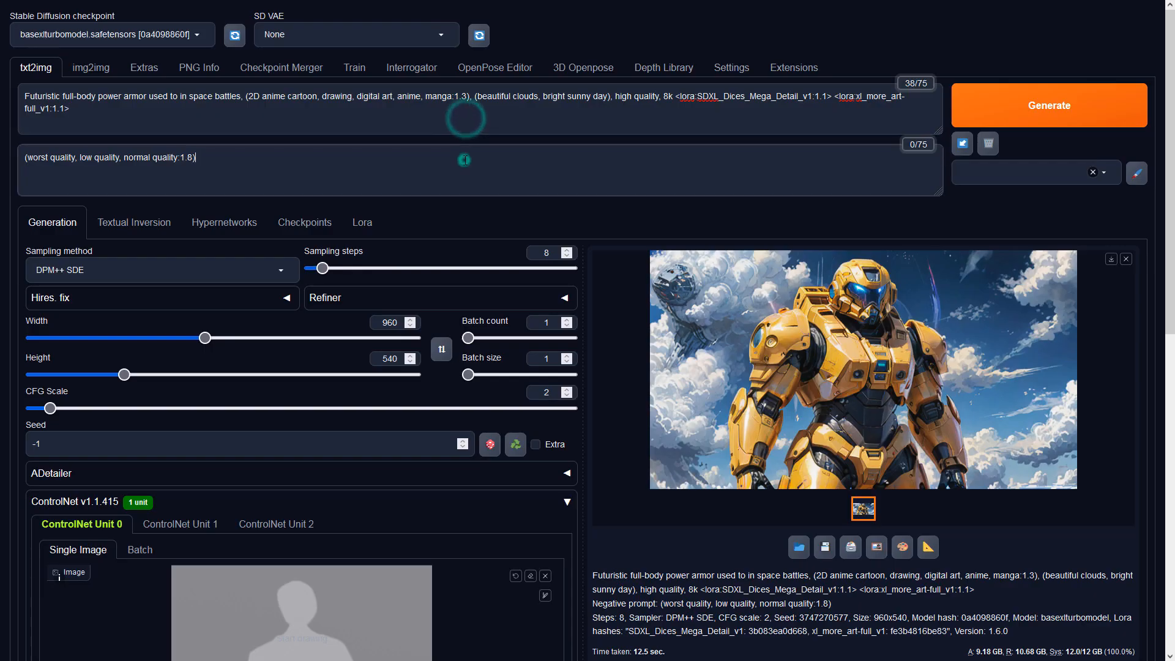
# - Set ControlNet Unit 0 to the Depth control type with preprocessor none and the sai_xl_depth_256lora model
pyautogui.click(397, 359)
pyautogui.scroll(-7, 334, 441)
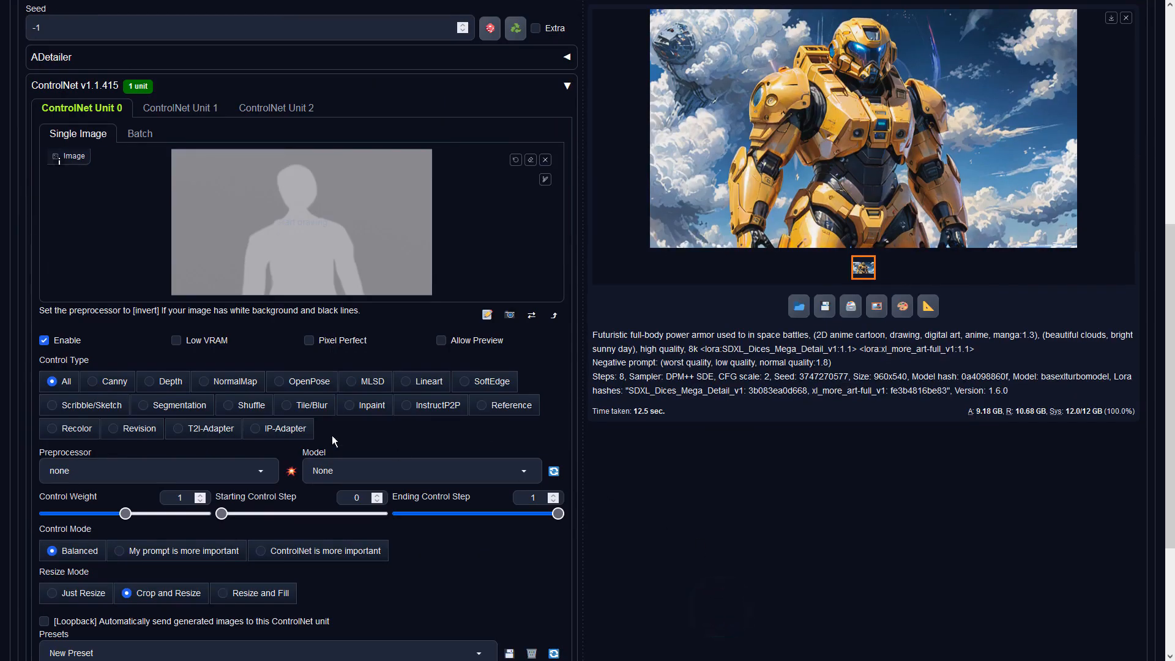
pyautogui.click(158, 384)
pyautogui.click(260, 471)
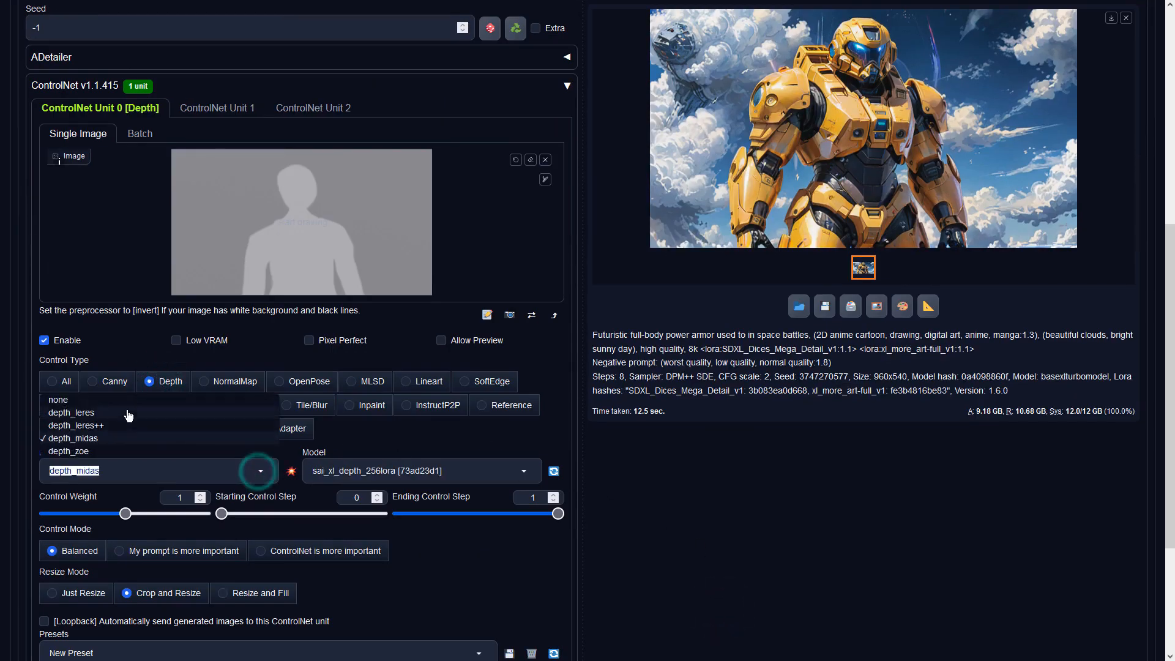
pyautogui.click(115, 401)
pyautogui.click(367, 470)
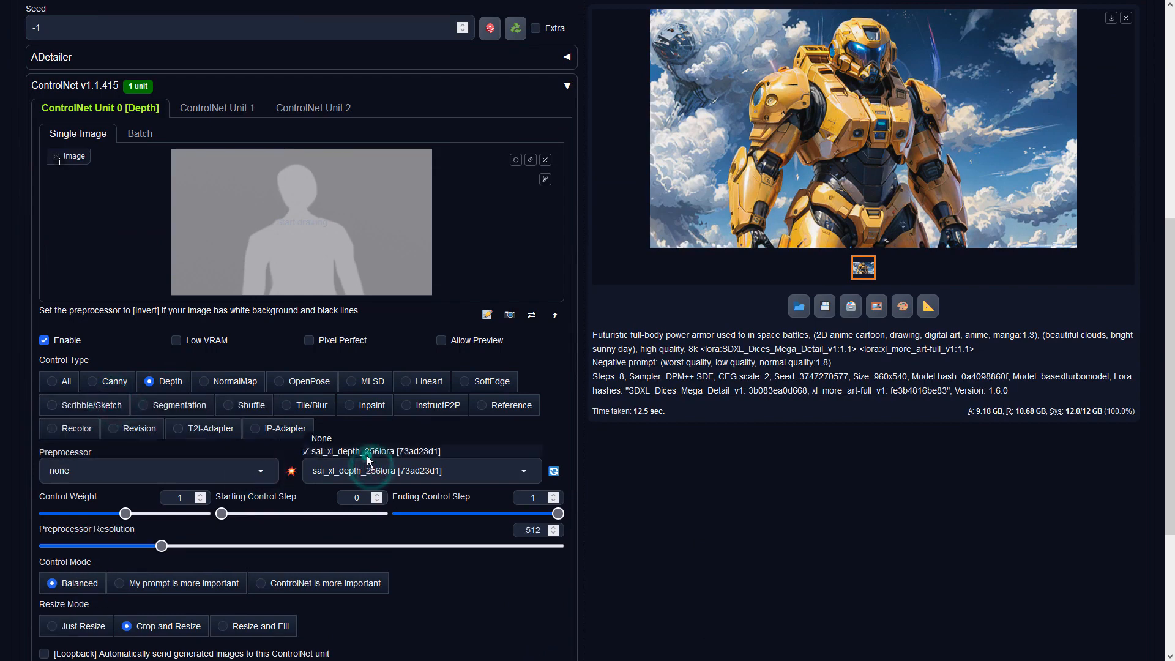
pyautogui.click(367, 454)
pyautogui.click(715, 390)
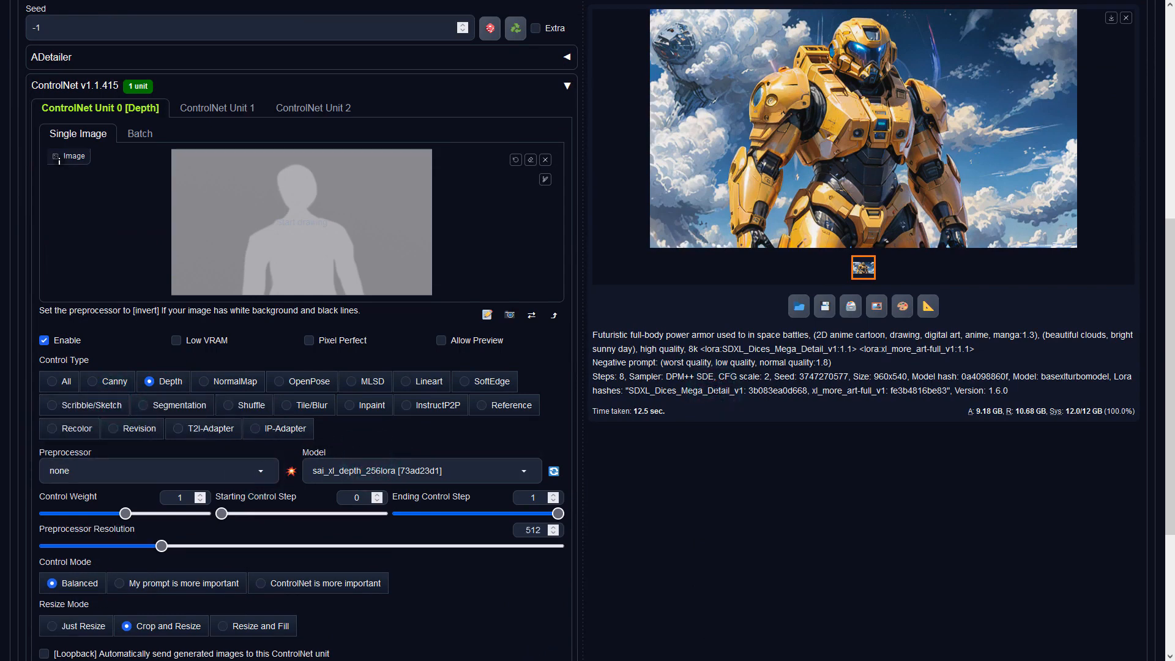
# - Generate a text-to-image result guided by the depth silhouette and view it at full size
pyautogui.scroll(5, 700, 420)
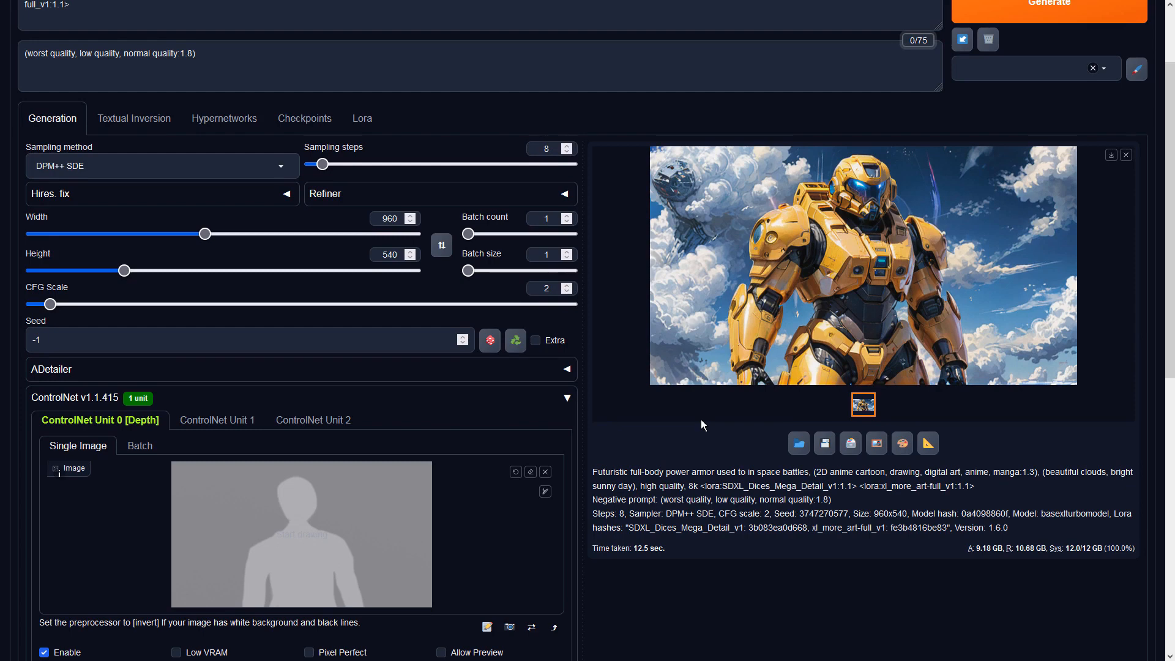
pyautogui.scroll(2, 700, 419)
pyautogui.click(1011, 107)
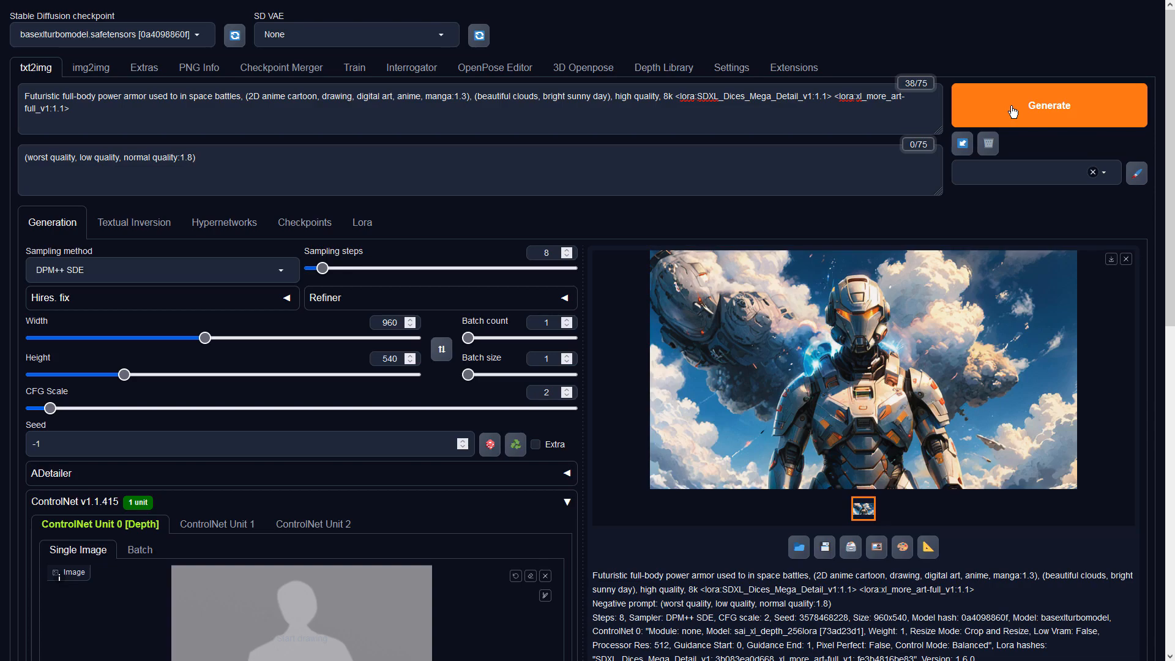
pyautogui.click(985, 333)
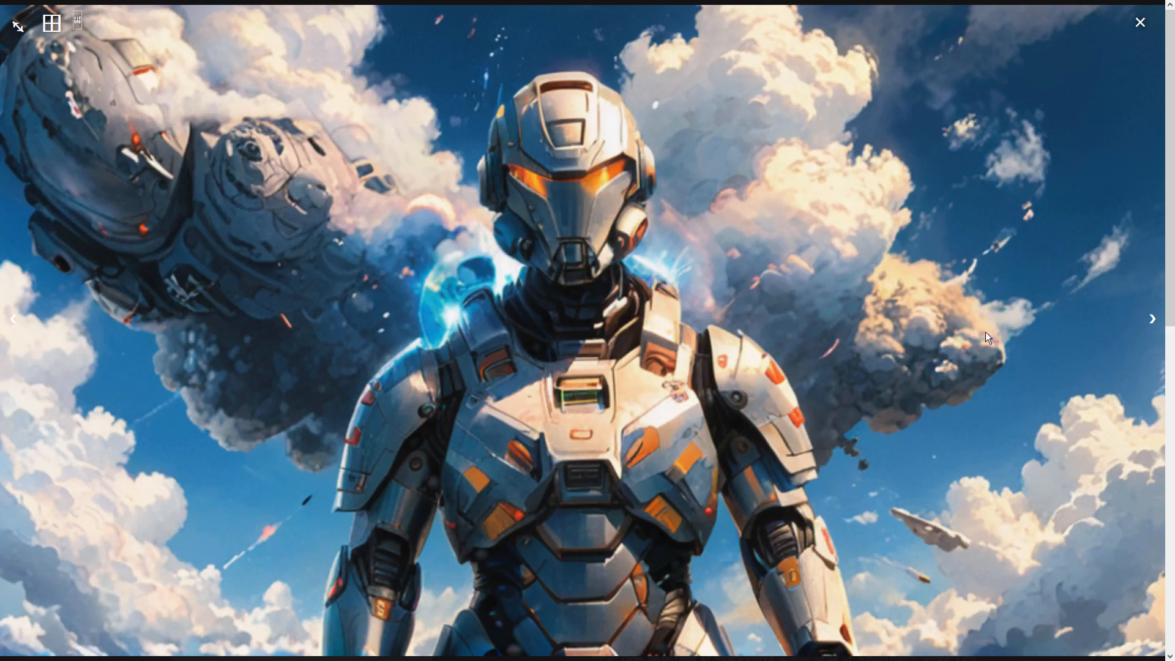
pyautogui.click(985, 331)
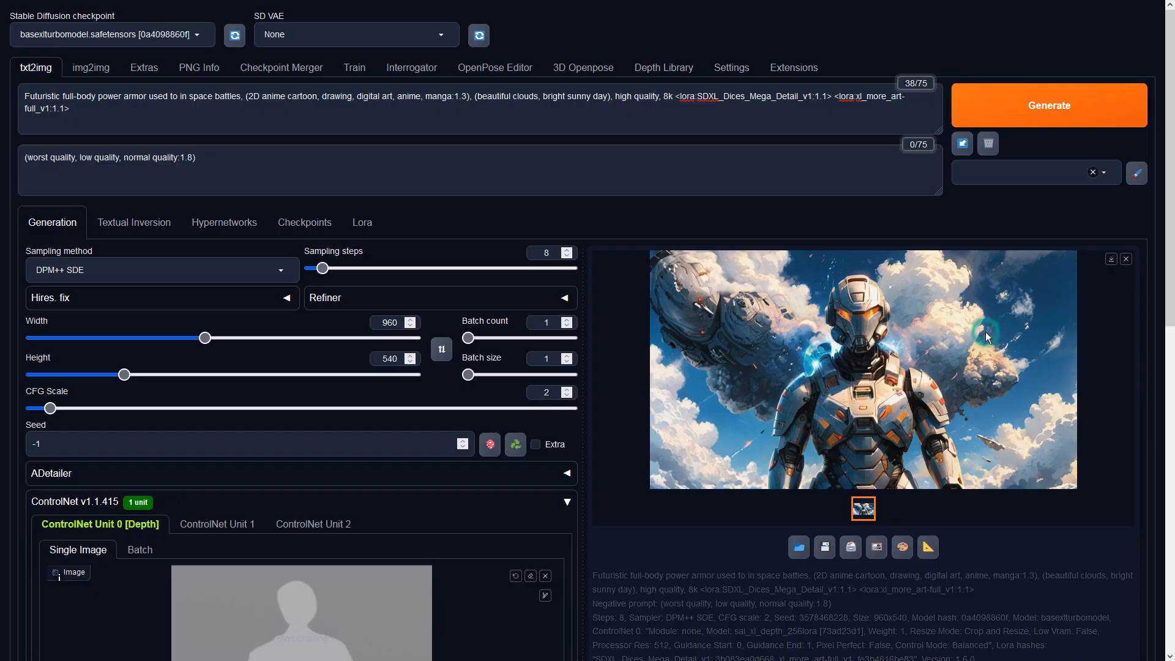
# - Send the generated image to img2img and set the sampling method to DPM++ SDE and the CFG scale to 2
pyautogui.click(880, 544)
pyautogui.scroll(-5, 441, 341)
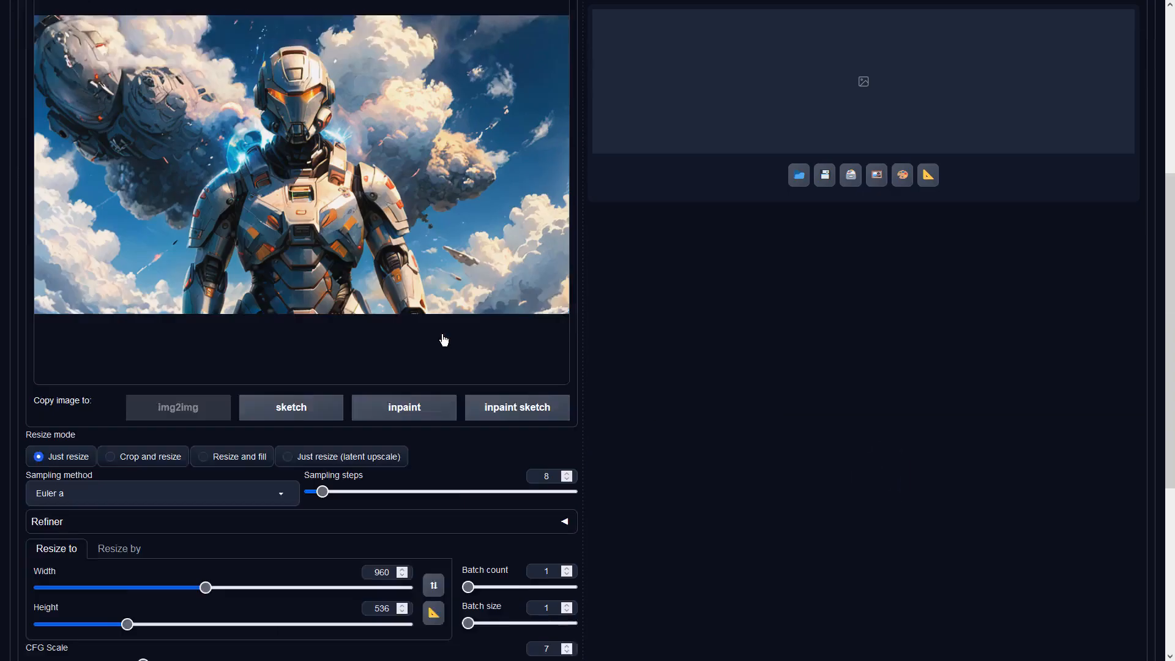
pyautogui.click(169, 406)
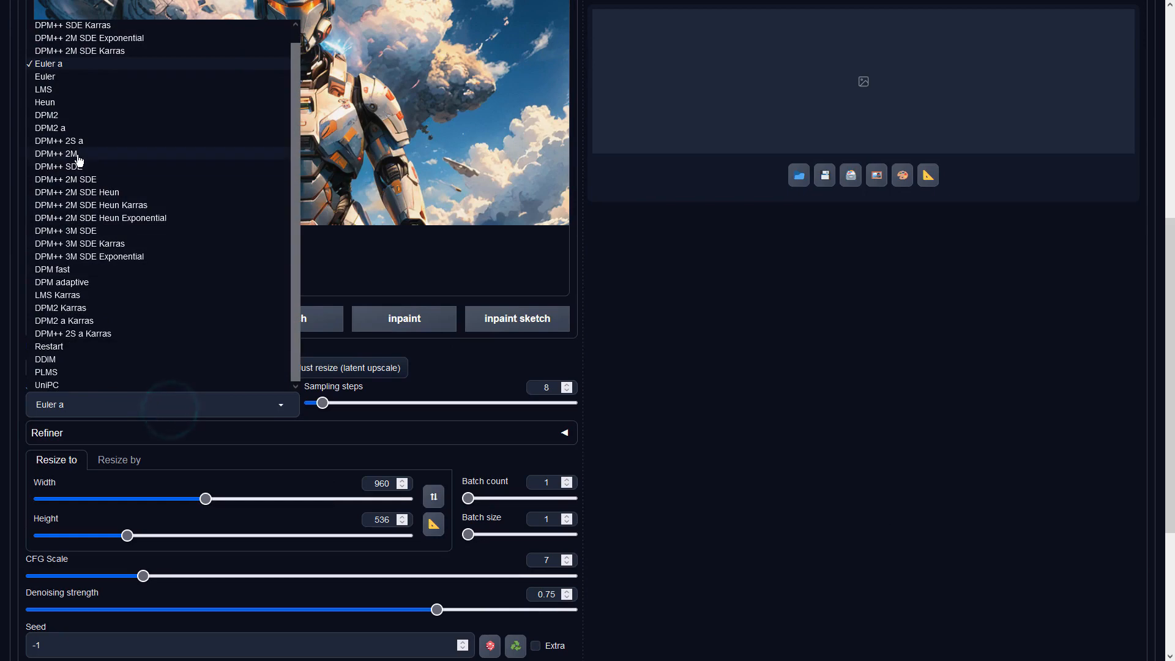
pyautogui.click(81, 167)
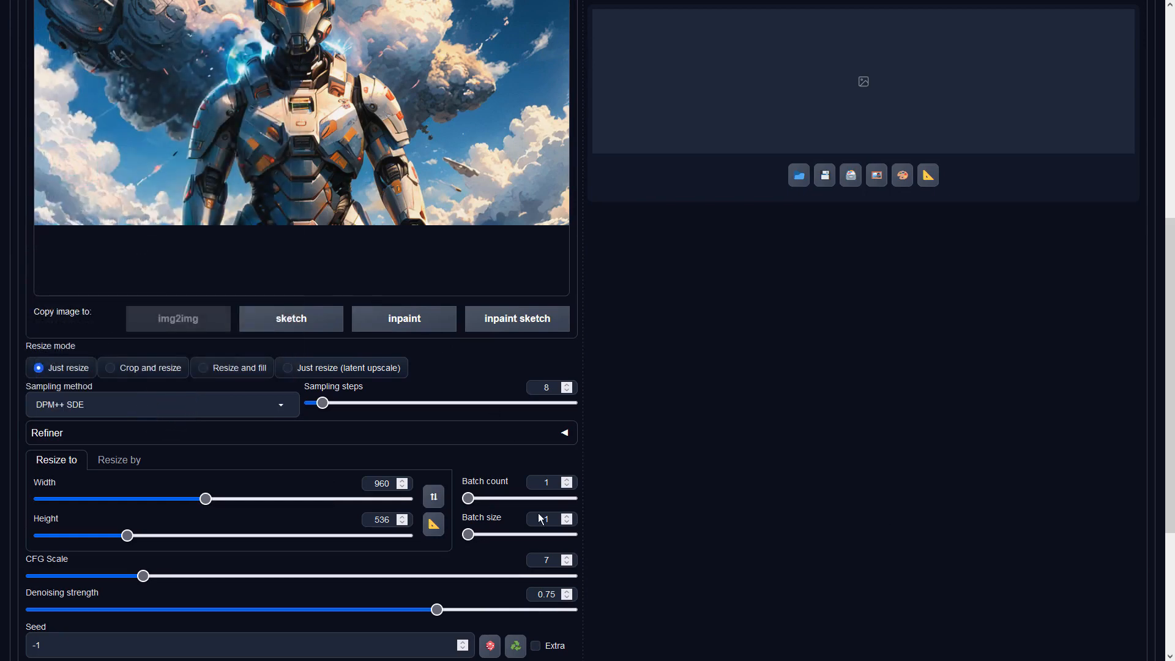
pyautogui.doubleClick(549, 563)
pyautogui.write('2')
pyautogui.click(793, 479)
# - Generate an img2img variation of the armored figure and view it at full size
pyautogui.scroll(5, 809, 475)
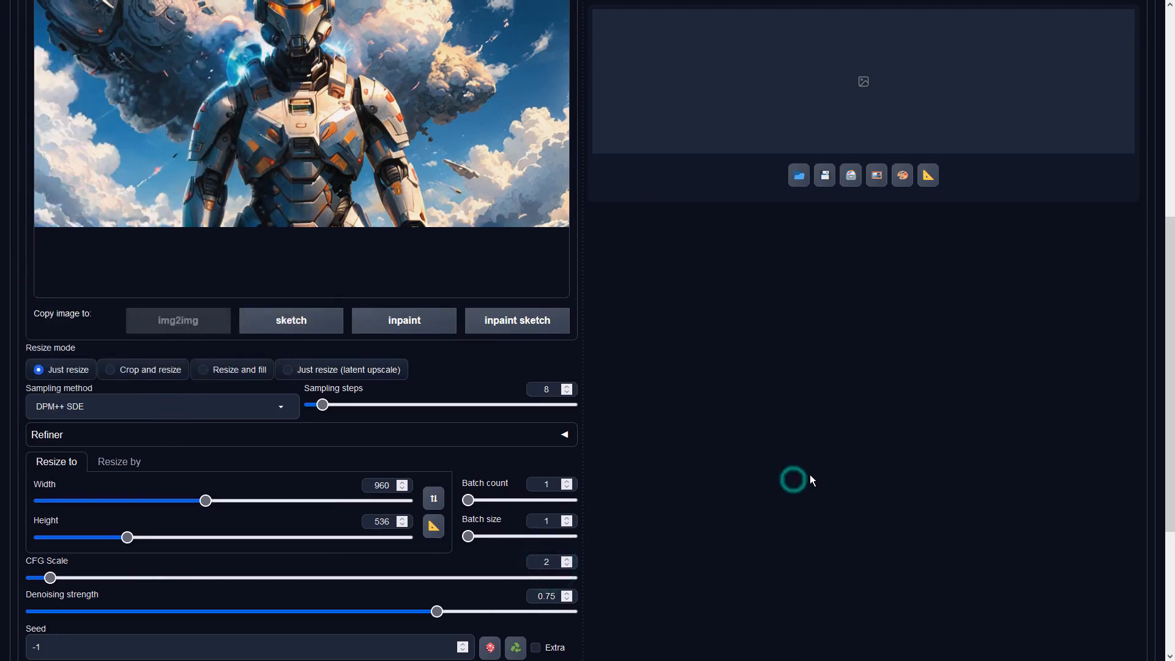
pyautogui.click(1019, 102)
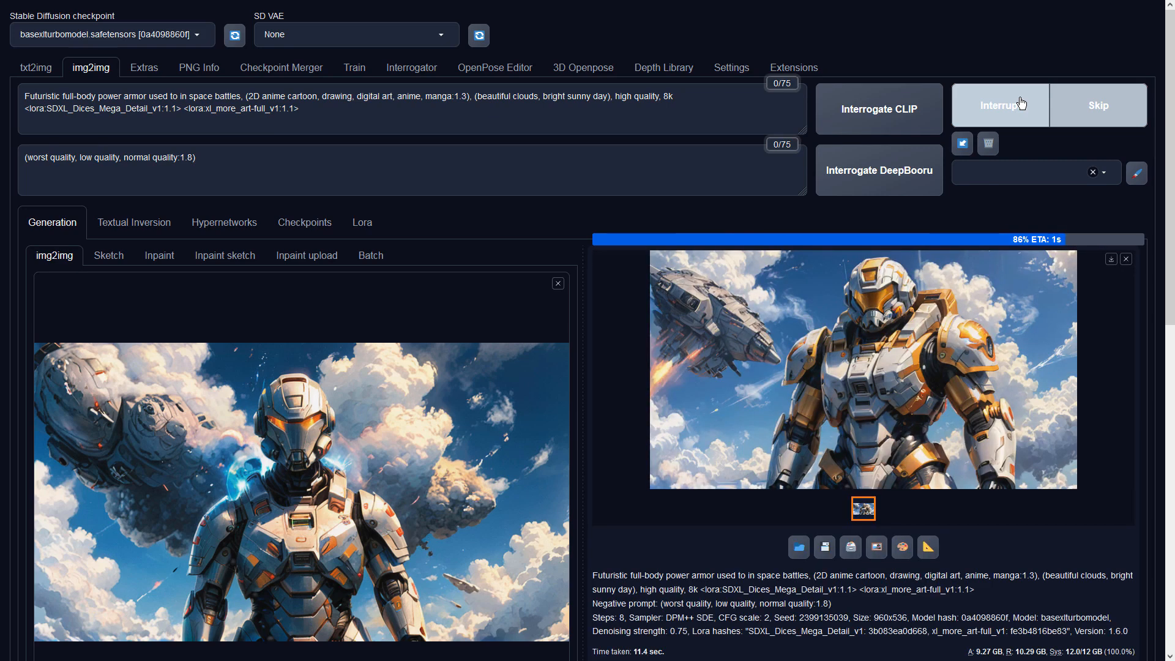
pyautogui.click(927, 273)
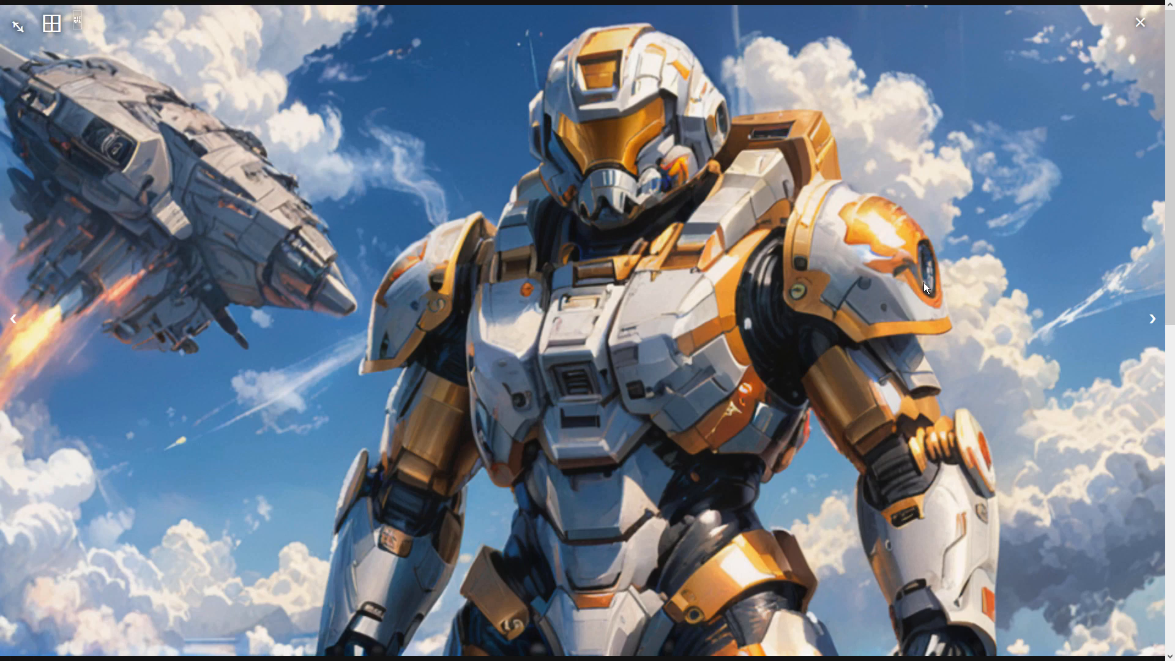
pyautogui.click(923, 282)
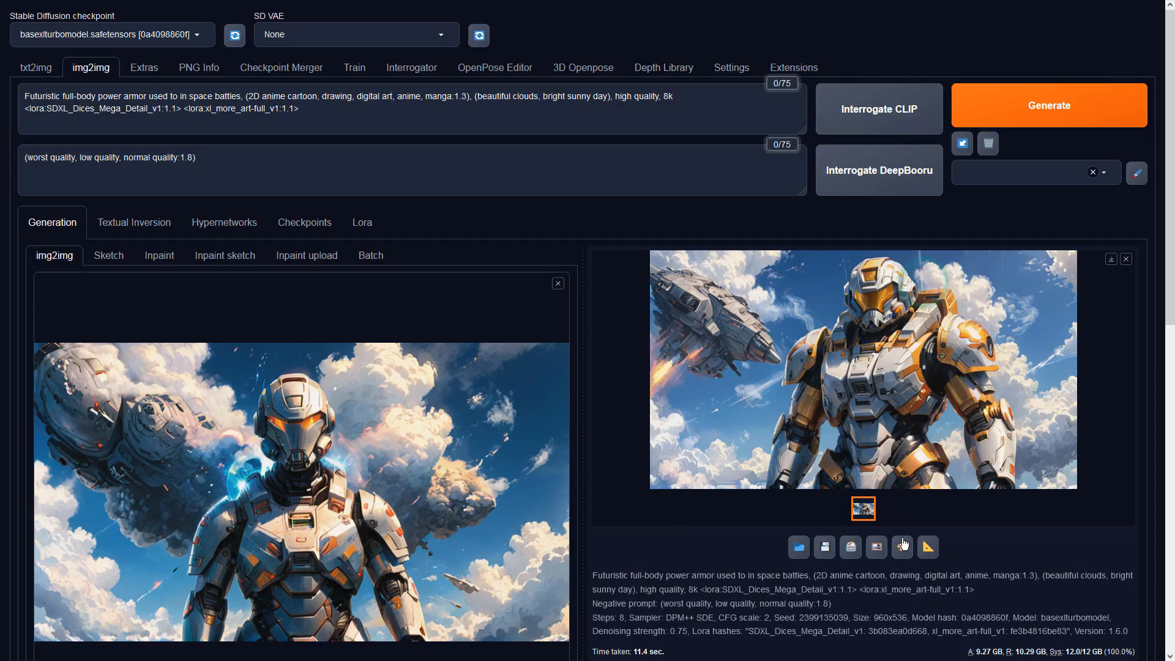
# - Feed the new variation back in as the img2img source, generate again and open the result at full size
pyautogui.click(877, 548)
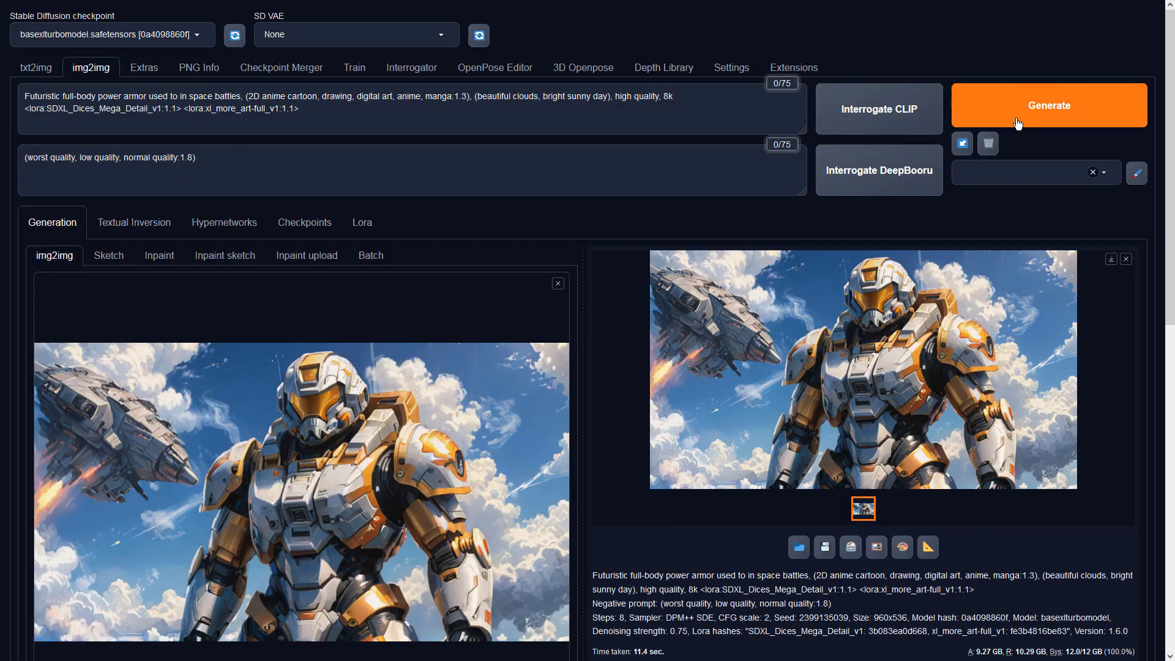
pyautogui.click(1019, 118)
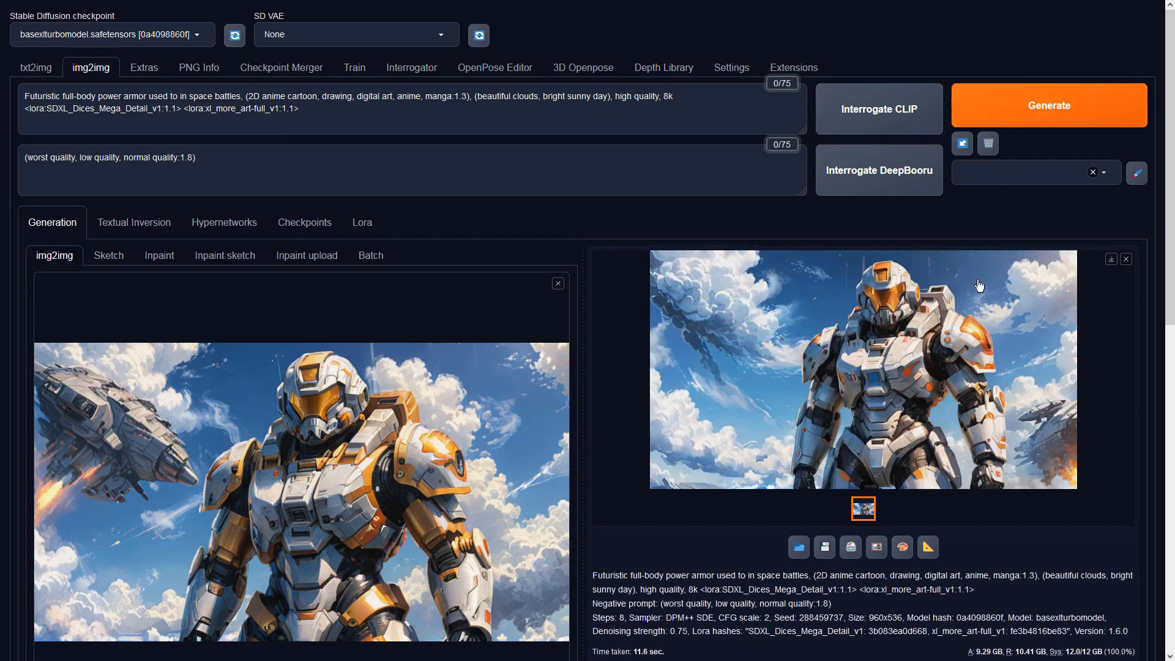
pyautogui.click(968, 320)
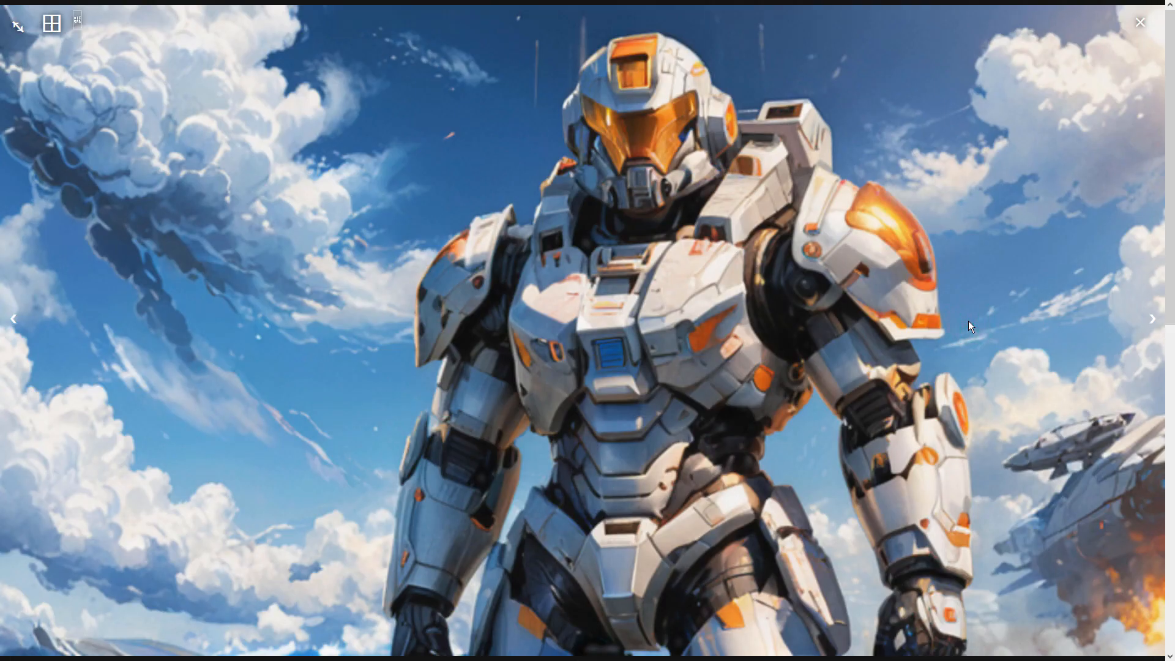
# - Generate another img2img variation with the latest result as its source and view it at full size
pyautogui.click(968, 321)
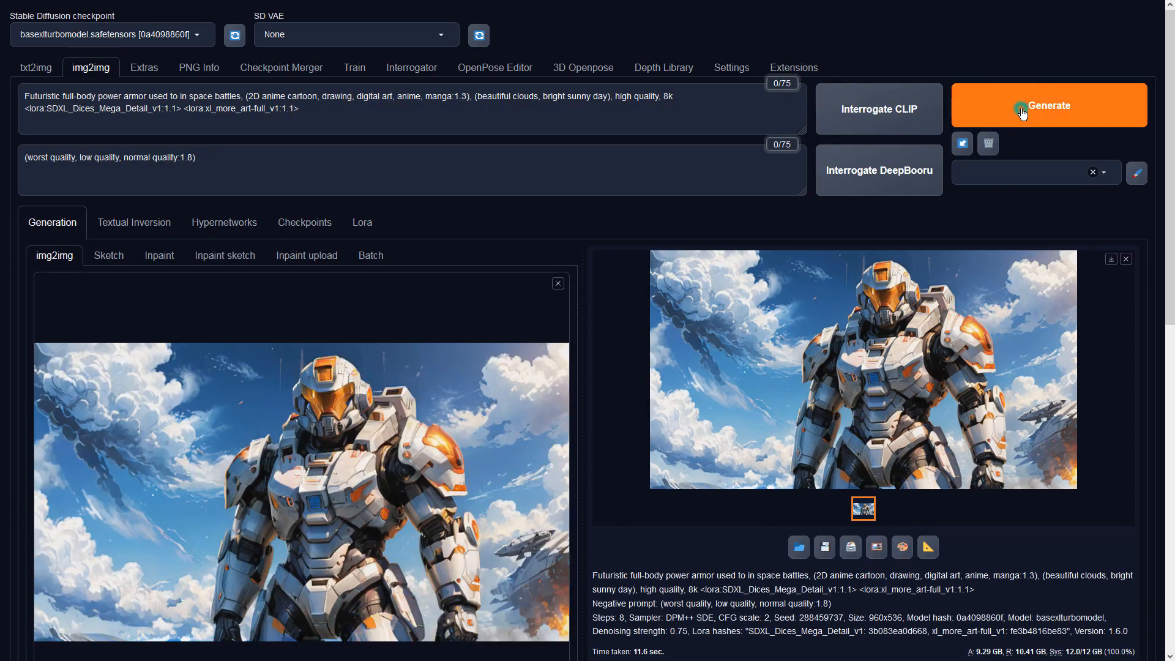
pyautogui.click(1021, 116)
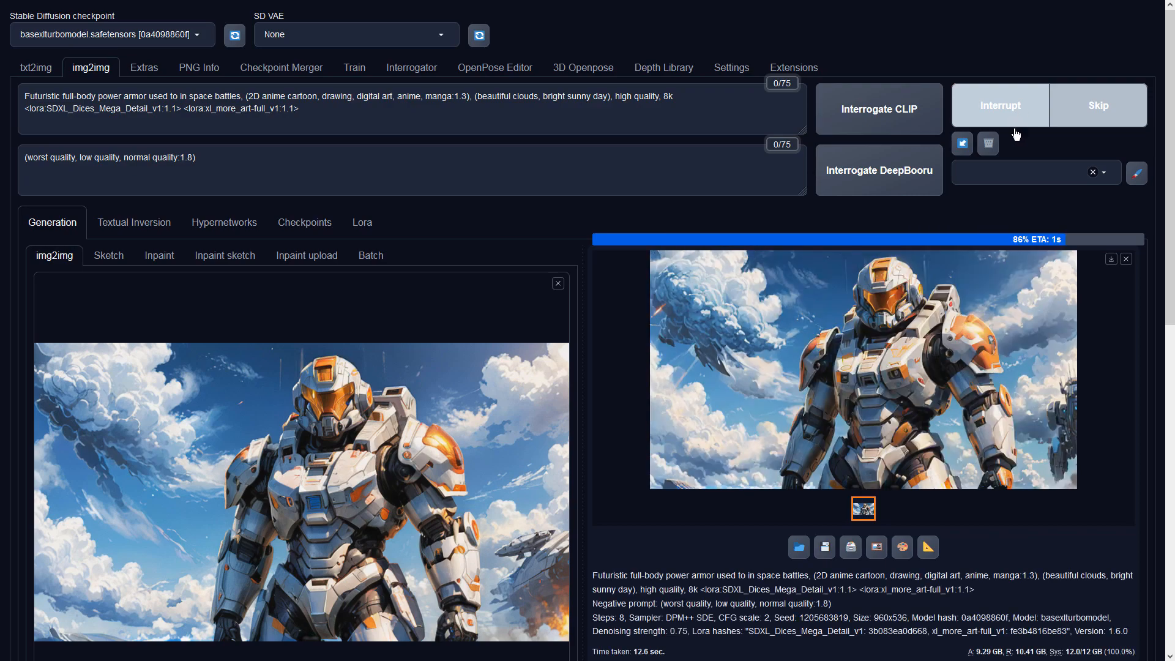
pyautogui.click(995, 278)
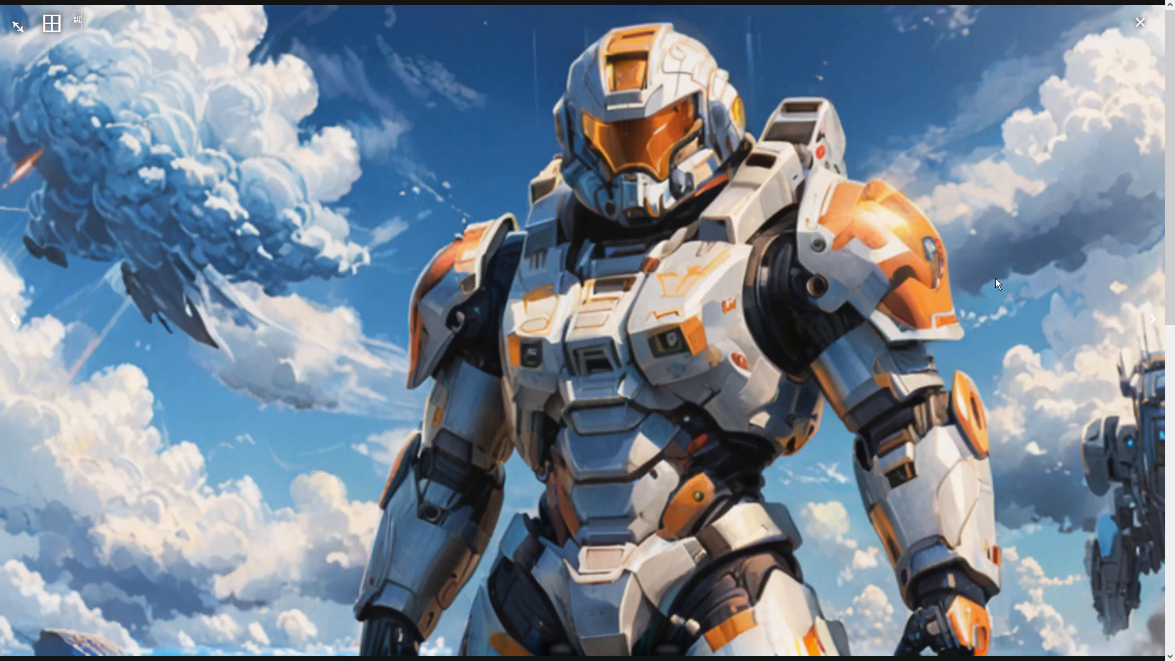
pyautogui.click(995, 278)
# - Send the latest variation to Extras and upscale it by 2 with the 4x-UltraSharp upscaler
pyautogui.click(921, 548)
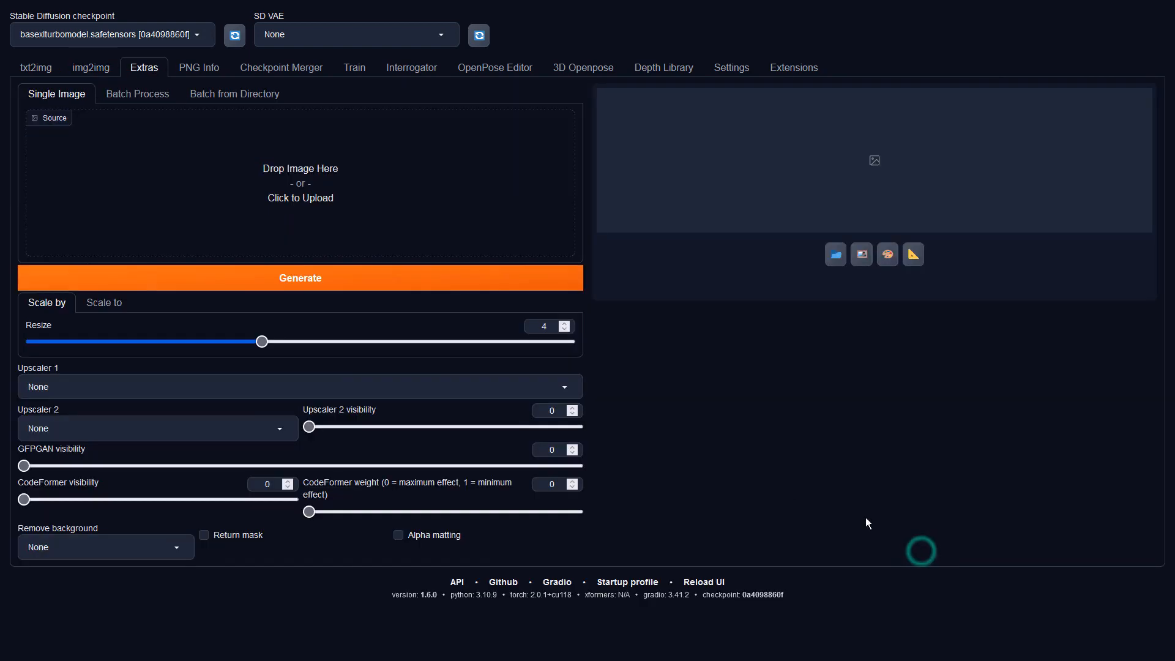
pyautogui.click(231, 387)
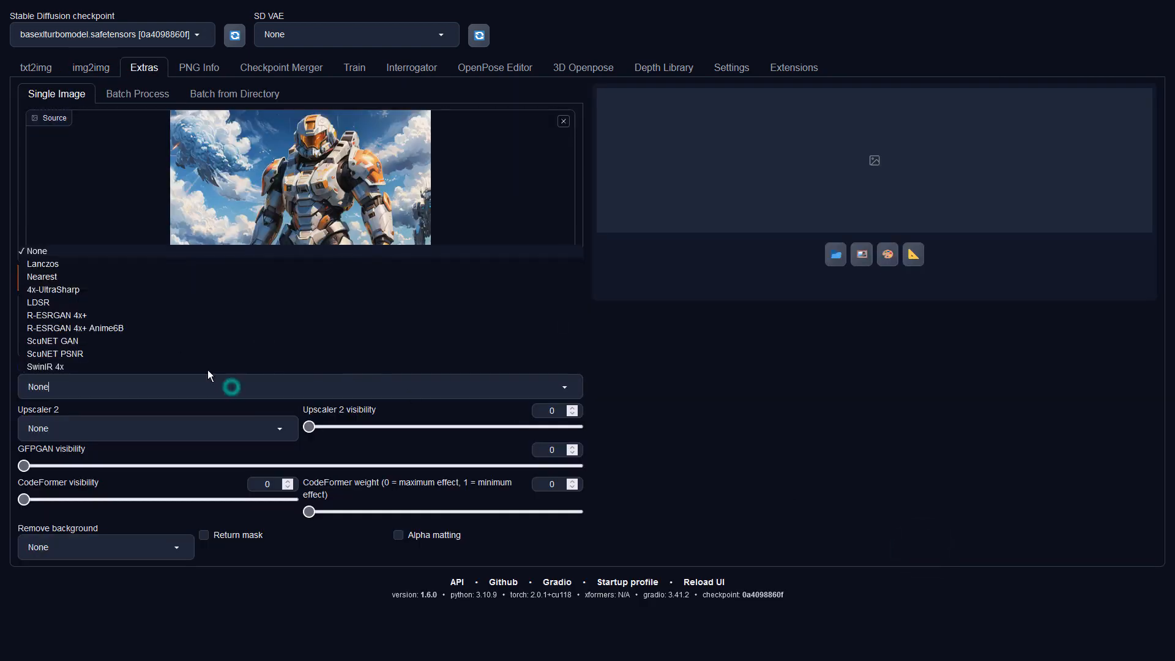
pyautogui.click(78, 289)
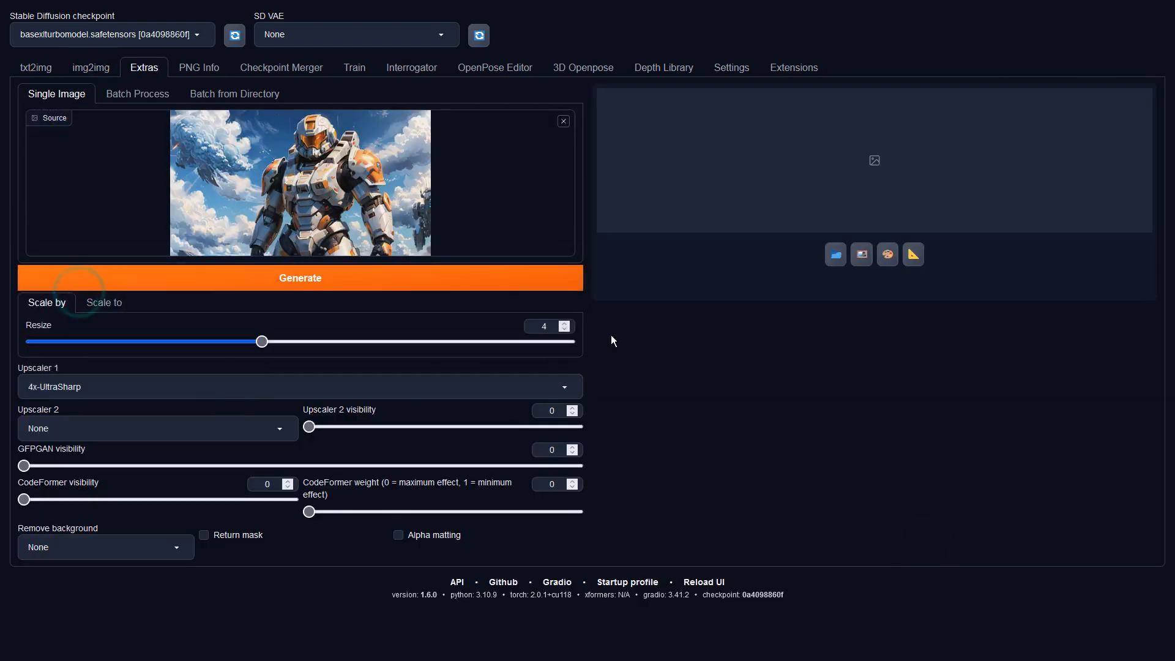
pyautogui.doubleClick(543, 326)
pyautogui.write('2')
pyautogui.click(511, 273)
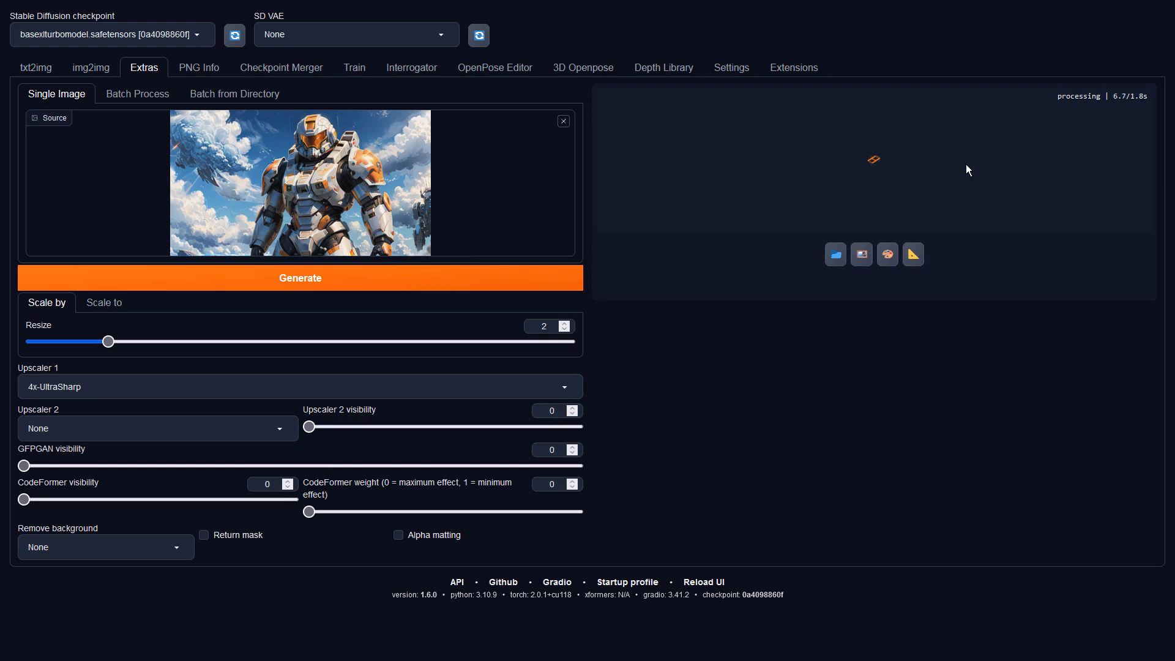
pyautogui.click(965, 164)
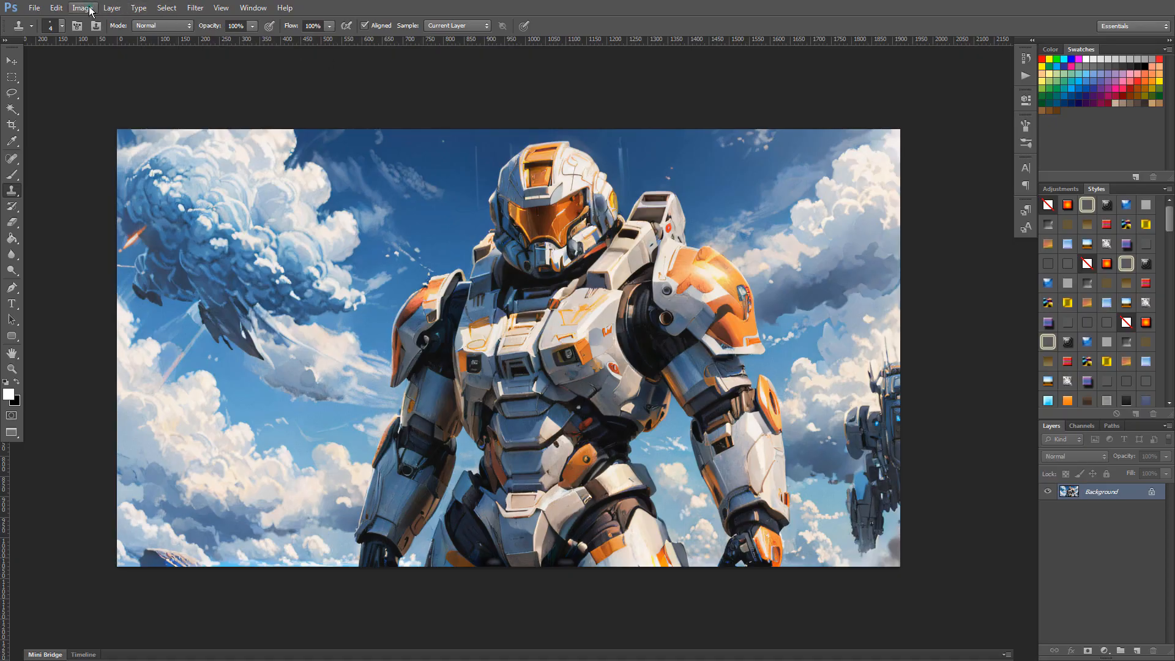
# - In Photoshop, apply a Vibrance adjustment to the upscaled image that moderately raises both its vibrance and saturation
pyautogui.click(90, 7)
pyautogui.moveTo(141, 37)
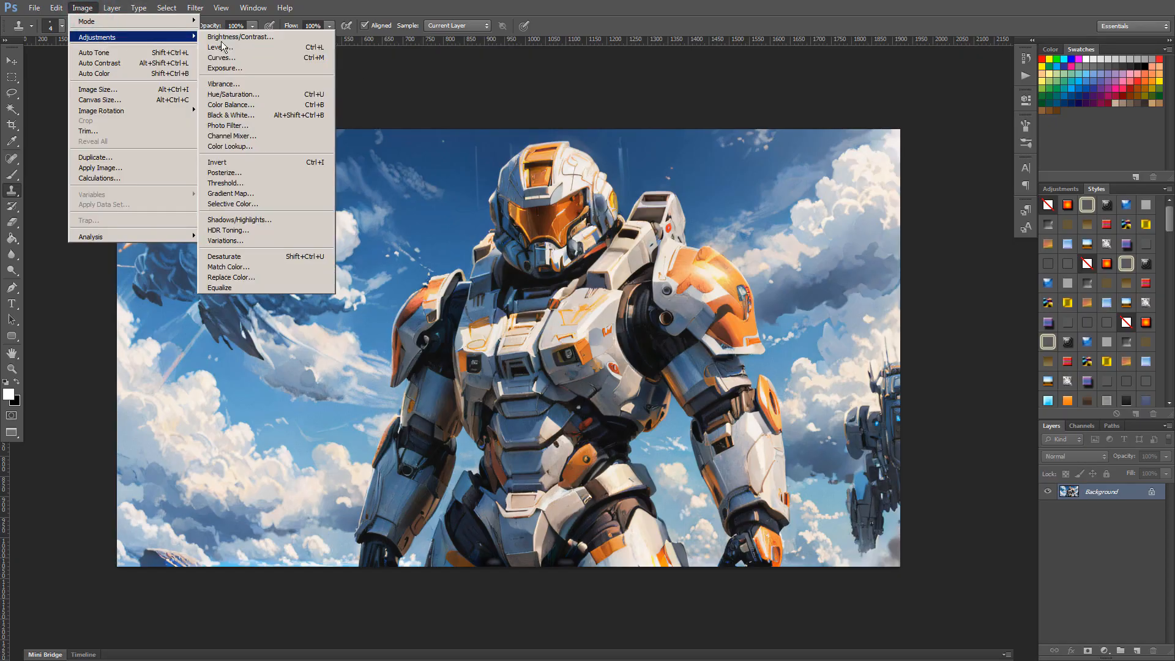
pyautogui.click(292, 89)
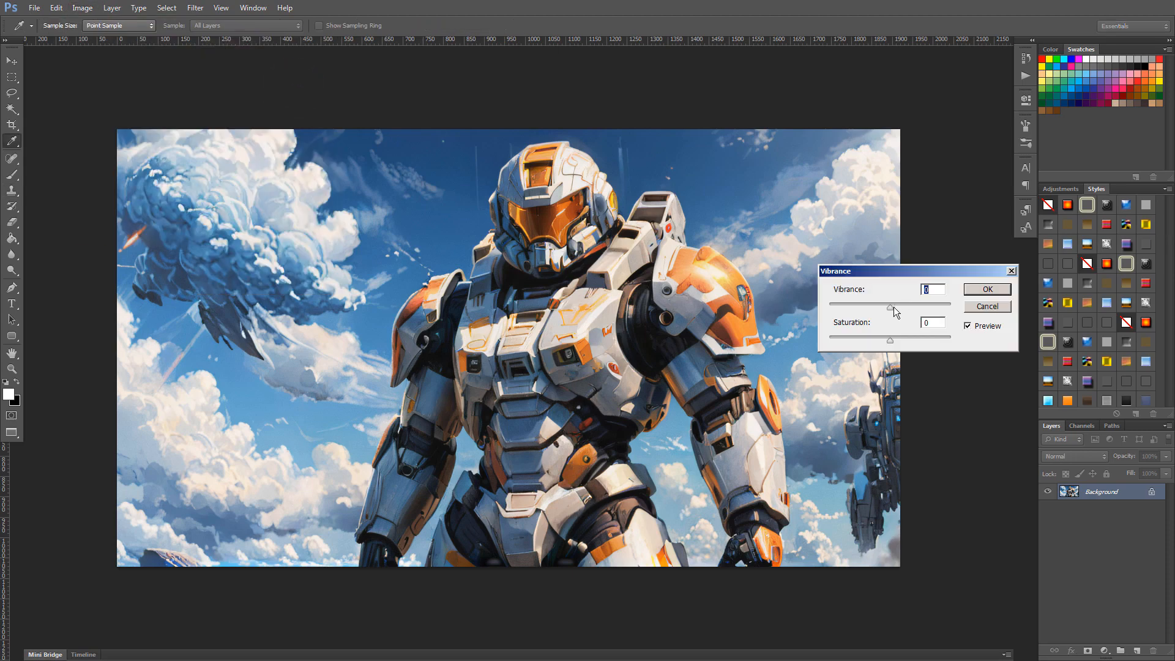
pyautogui.moveTo(893, 307); pyautogui.dragTo(952, 308)
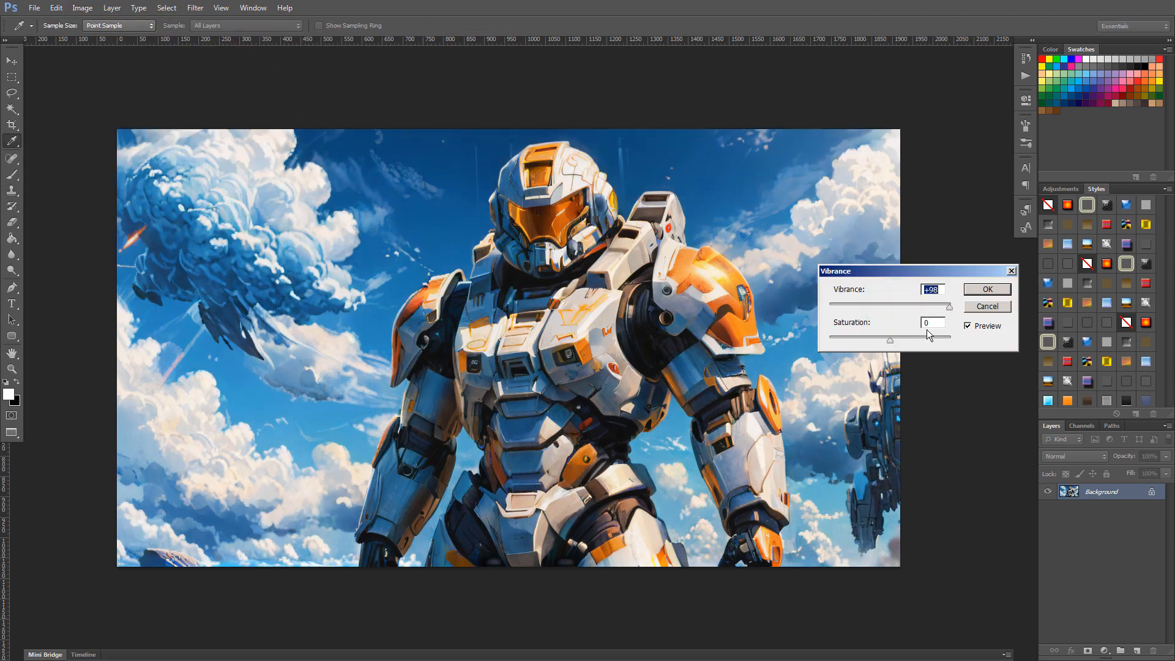
pyautogui.moveTo(893, 342); pyautogui.dragTo(916, 343)
pyautogui.moveTo(949, 308); pyautogui.dragTo(915, 310)
pyautogui.click(973, 292)
pyautogui.press('s')
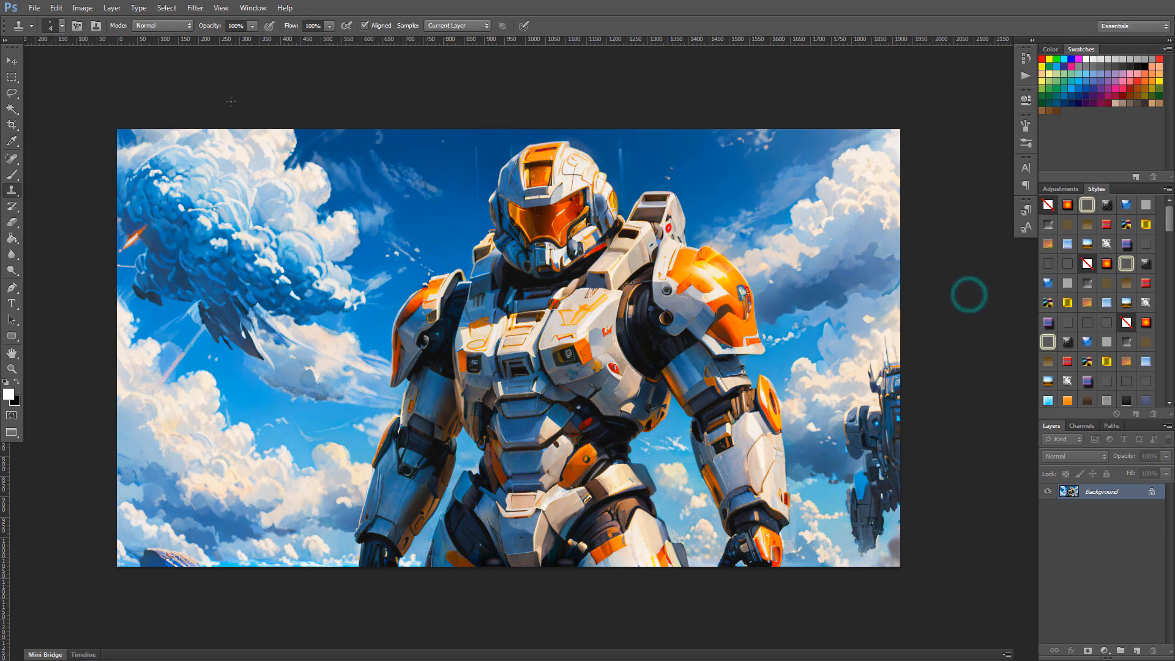
# - Apply an Exposure adjustment with exposure +0.43, offset -0.0285 and gamma correction 0.90
pyautogui.click(82, 8)
pyautogui.moveTo(104, 37)
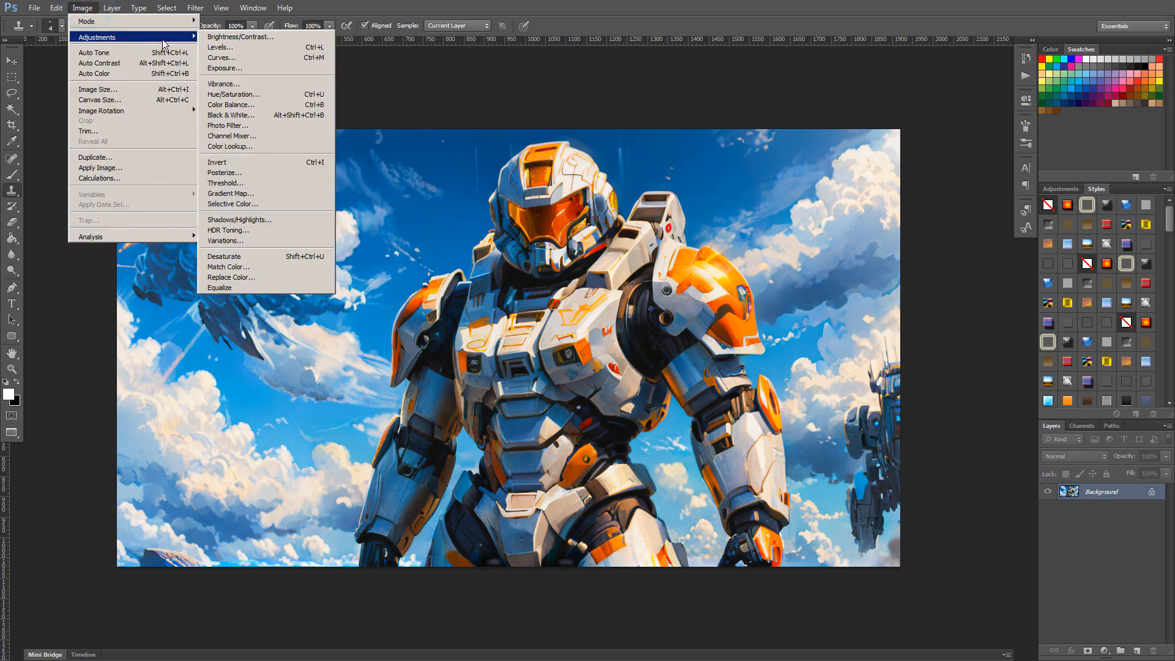
pyautogui.click(251, 67)
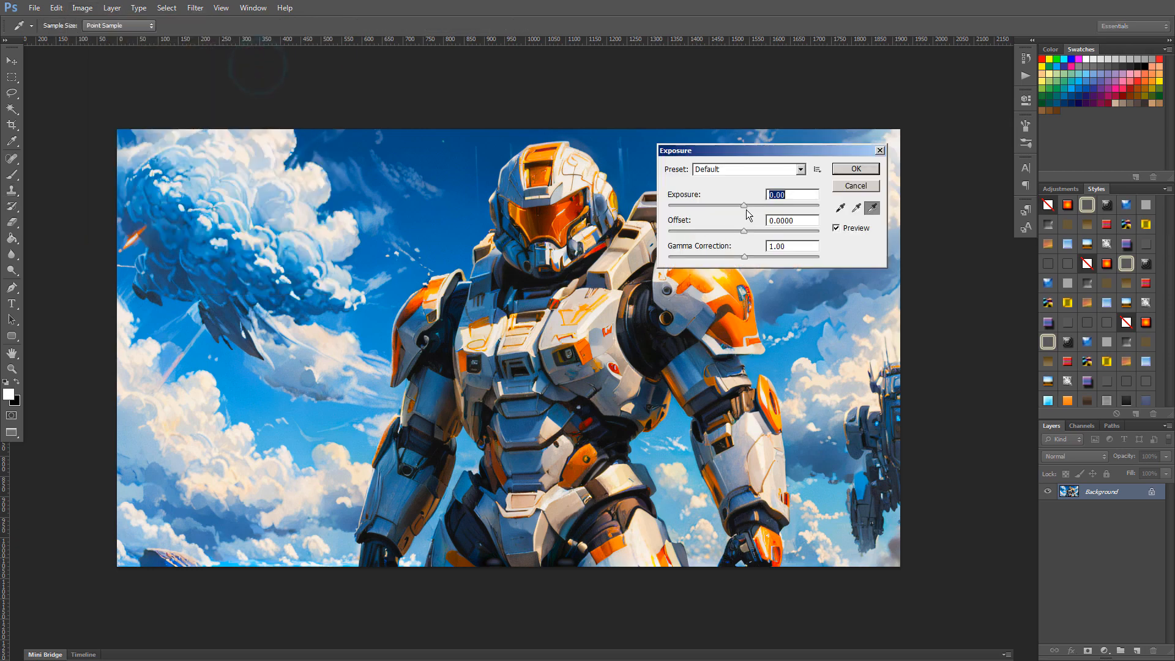
pyautogui.moveTo(743, 207); pyautogui.dragTo(750, 260)
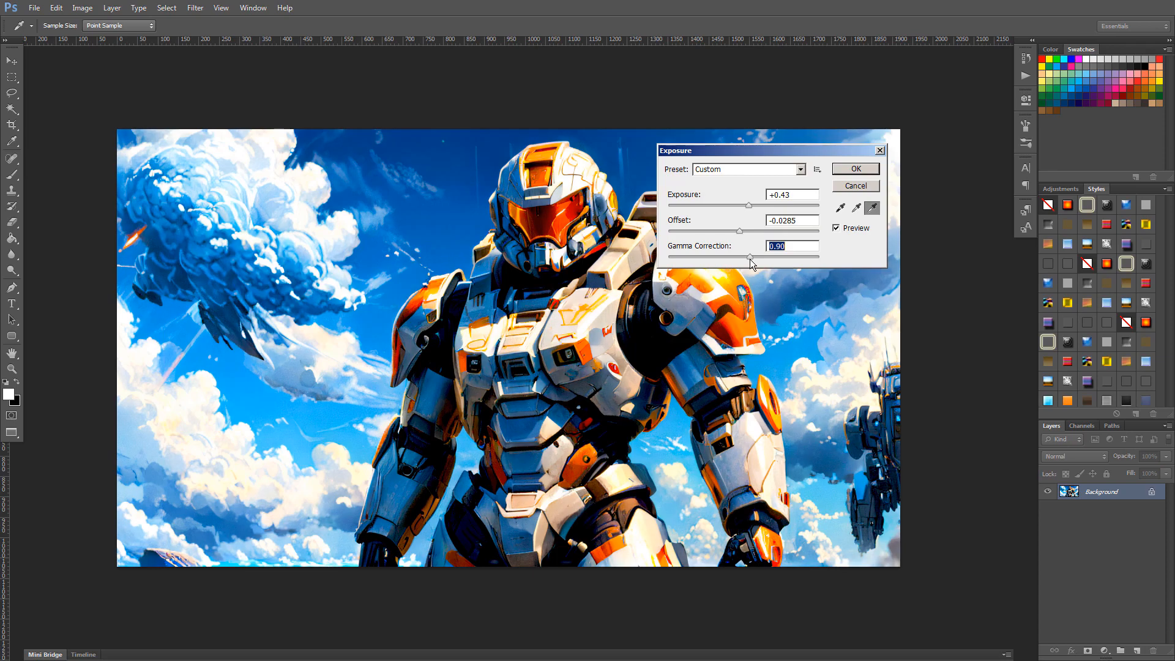
pyautogui.click(856, 168)
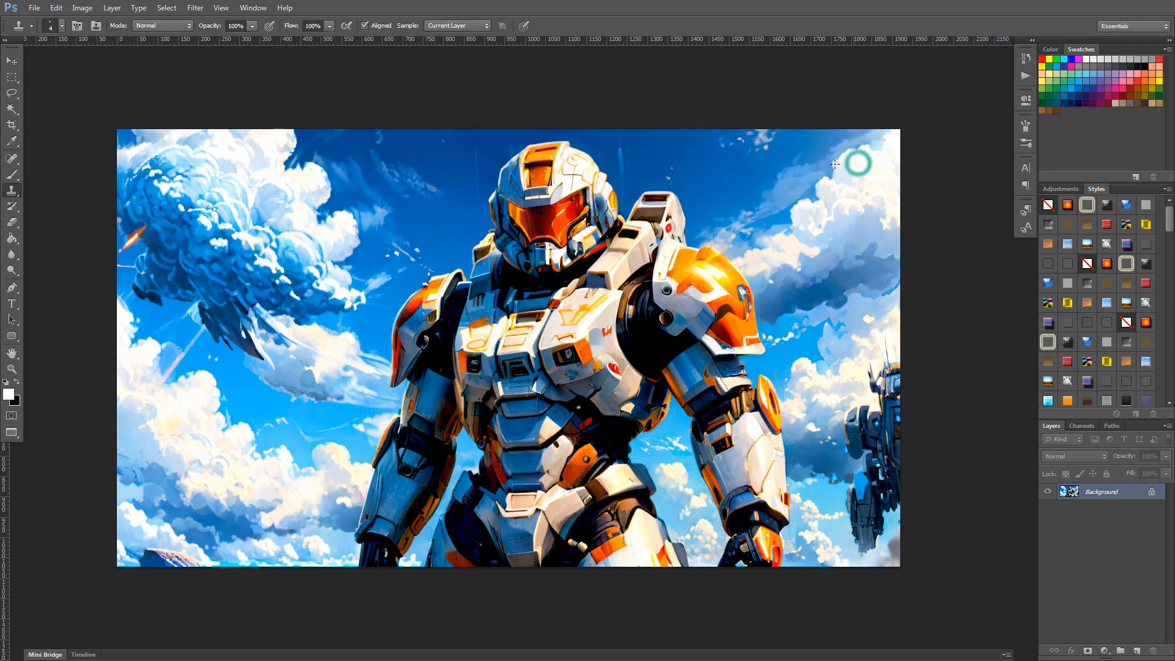
# - Apply the Auto Contrast, Auto Tone and Auto Color corrections to the image
pyautogui.click(82, 8)
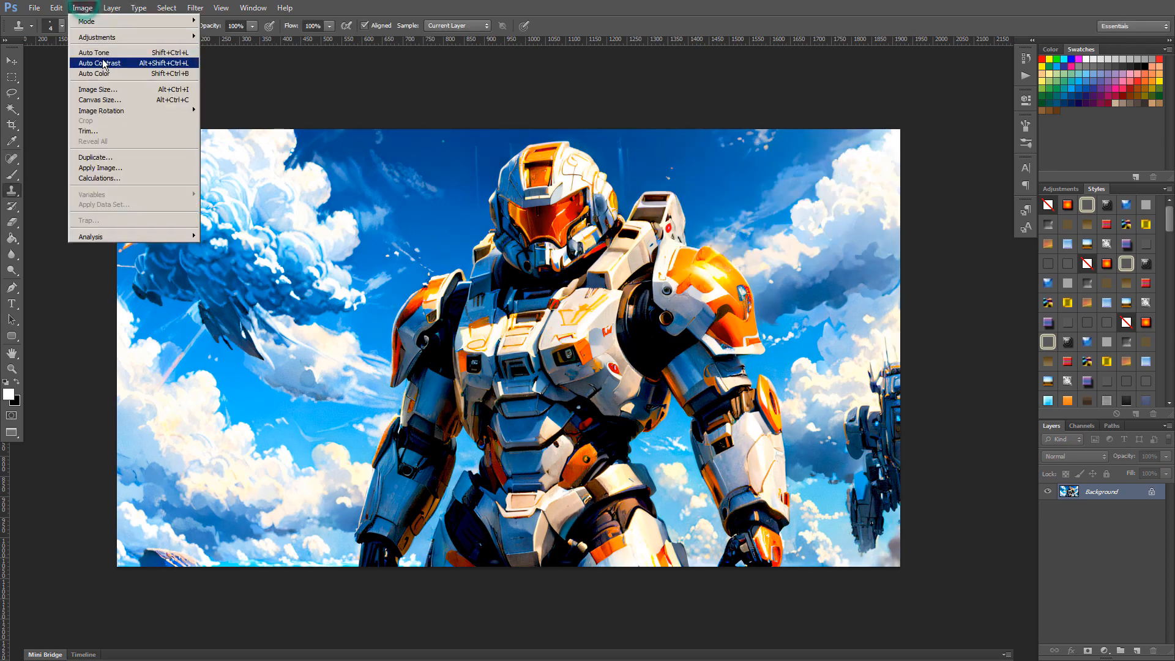
pyautogui.click(104, 65)
pyautogui.click(82, 8)
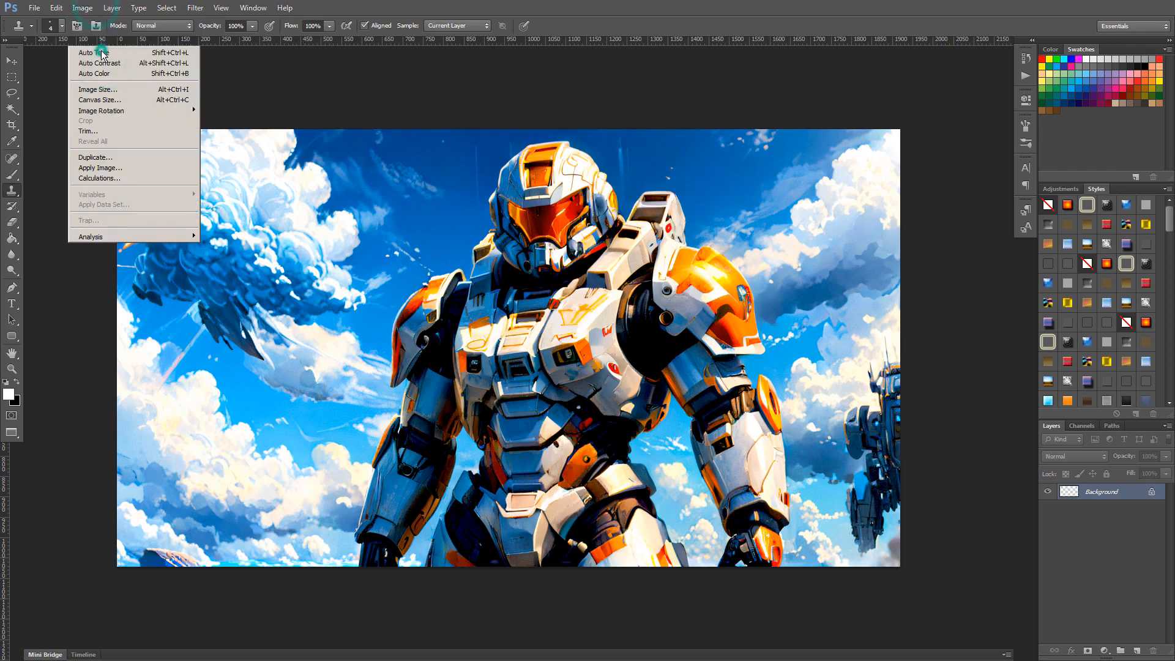
pyautogui.click(98, 53)
pyautogui.click(86, 7)
pyautogui.click(94, 74)
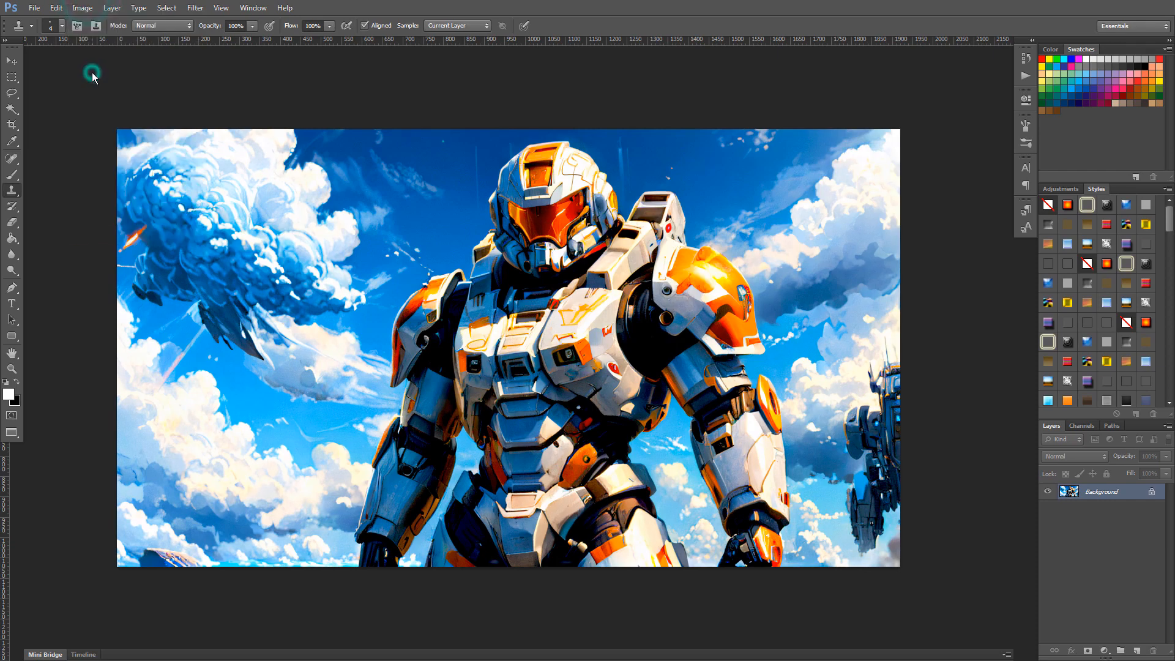
# - Apply a Brightness/Contrast adjustment with brightness 15 and contrast 27
pyautogui.click(82, 8)
pyautogui.moveTo(108, 37)
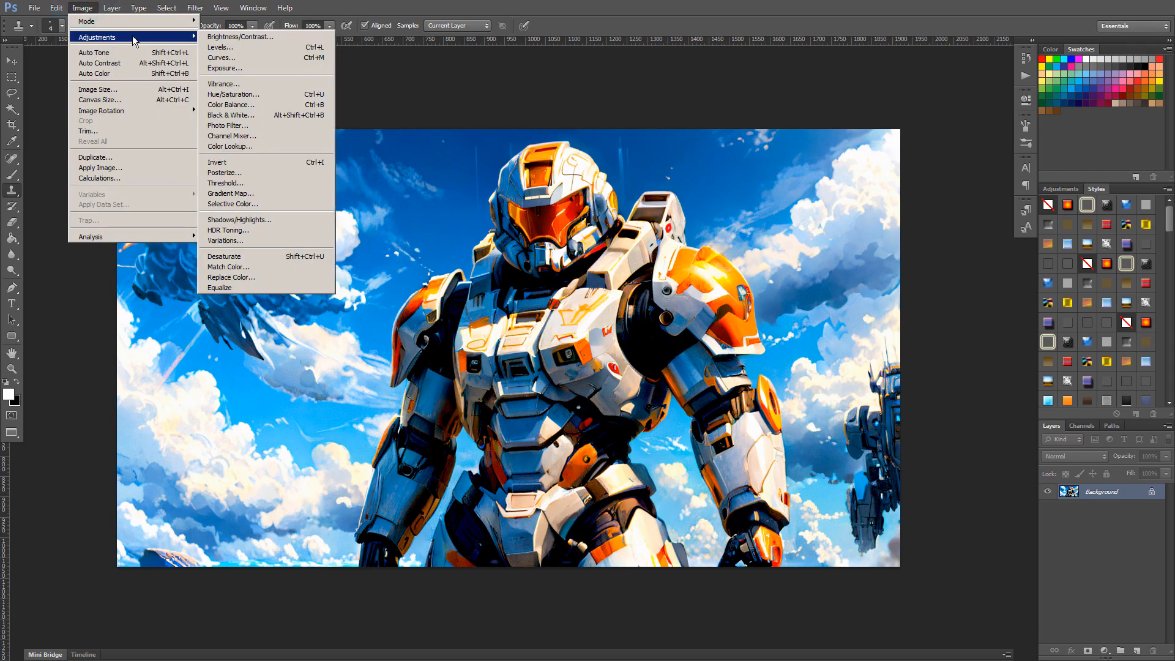
pyautogui.click(237, 37)
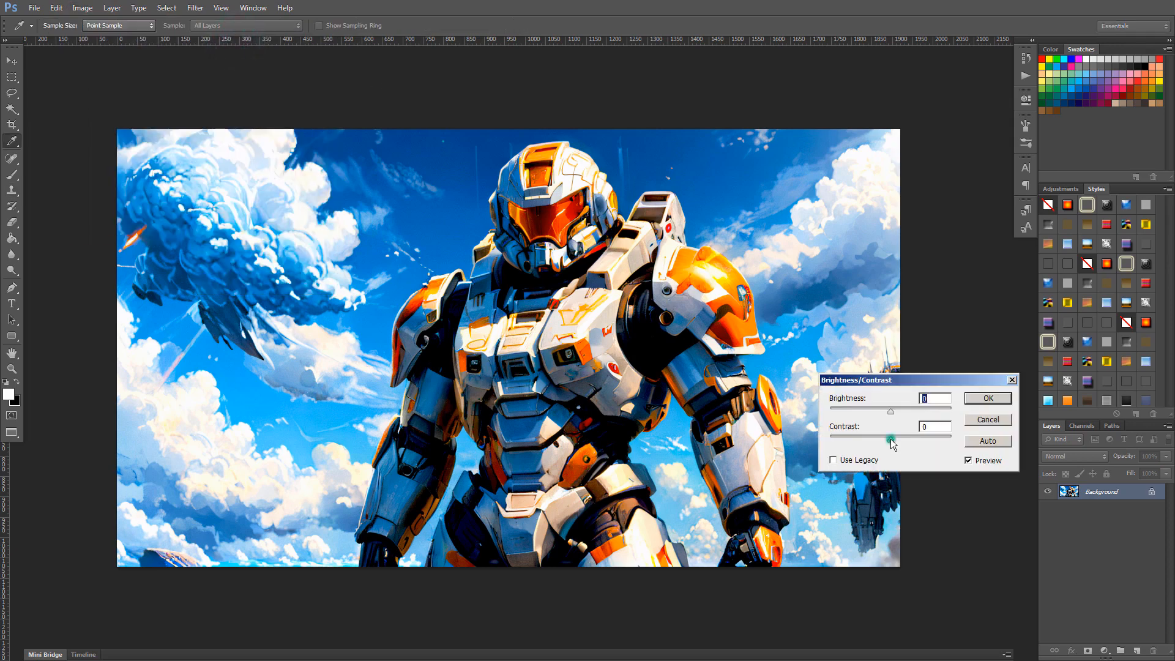
pyautogui.moveTo(890, 437); pyautogui.dragTo(939, 443)
pyautogui.moveTo(892, 412); pyautogui.dragTo(898, 412)
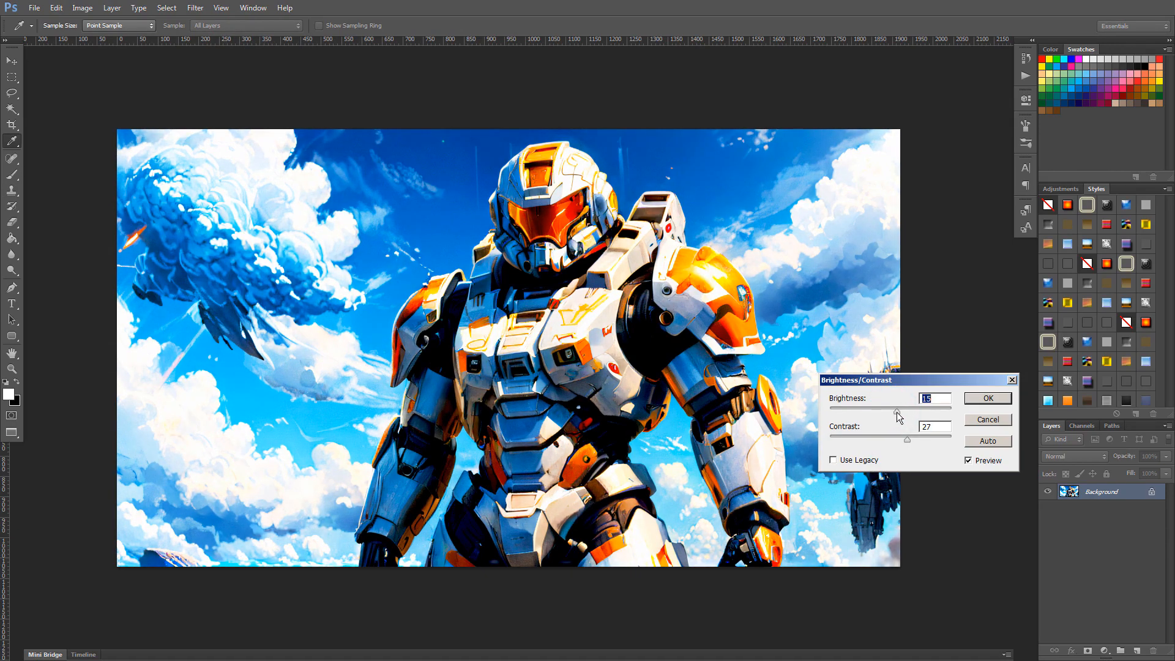
pyautogui.click(981, 401)
pyautogui.press('s')
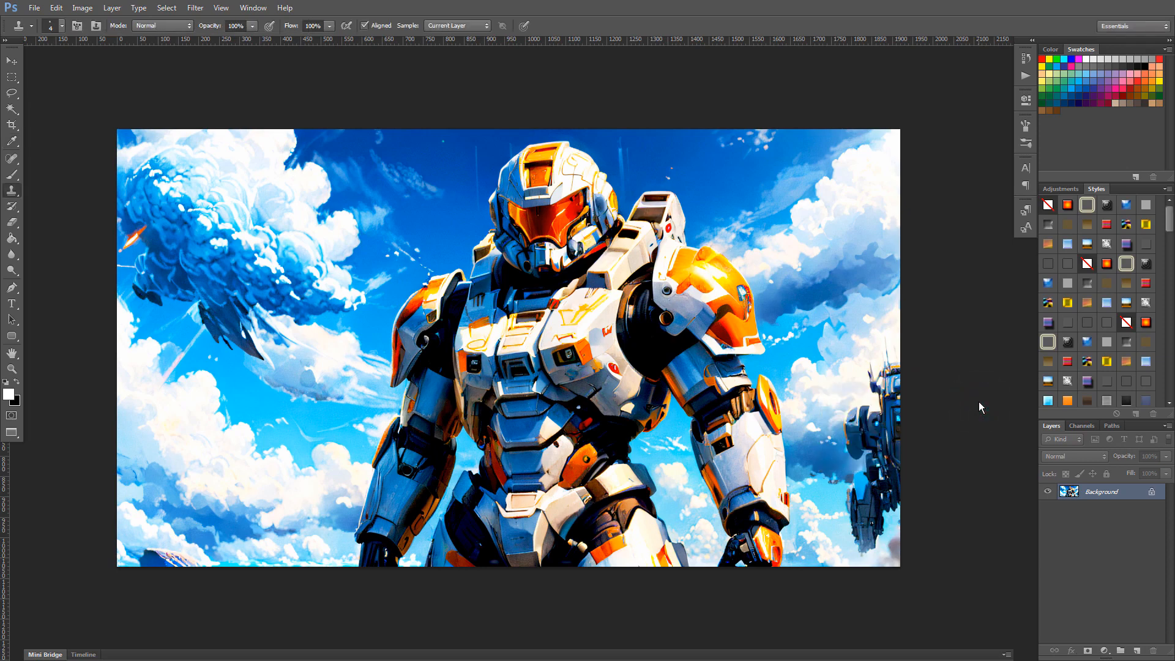